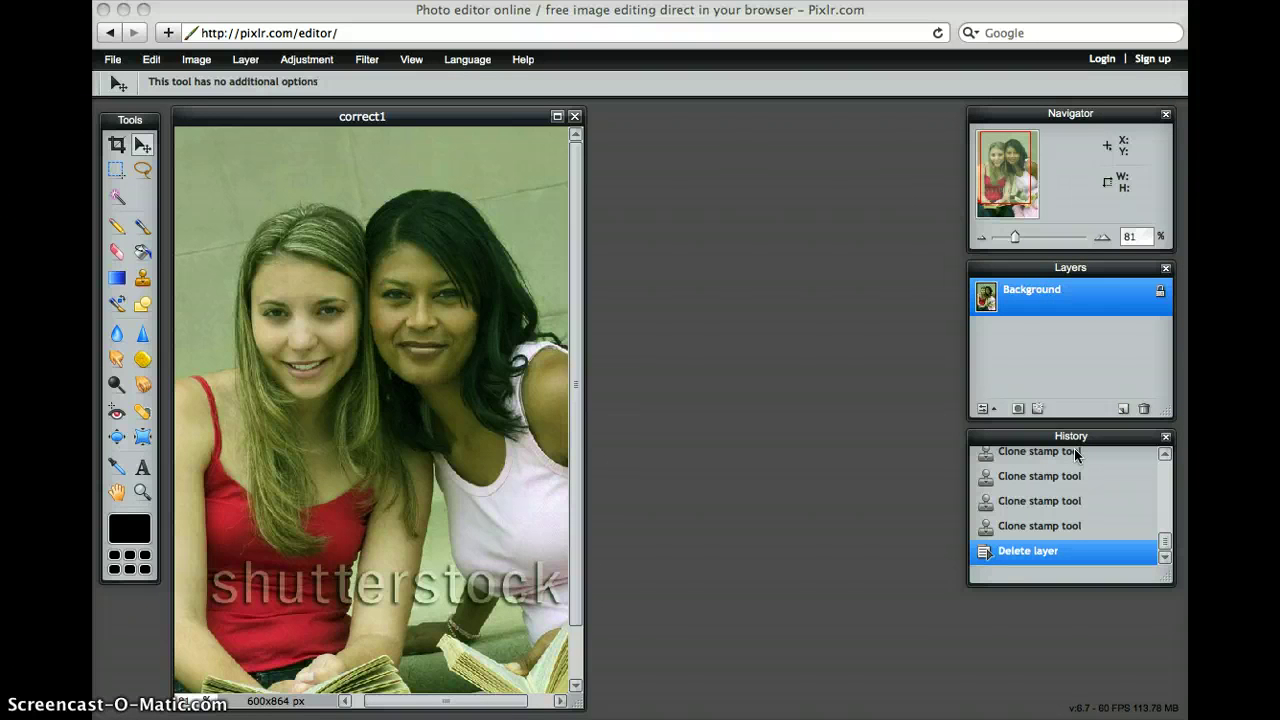
left_click(411, 60)
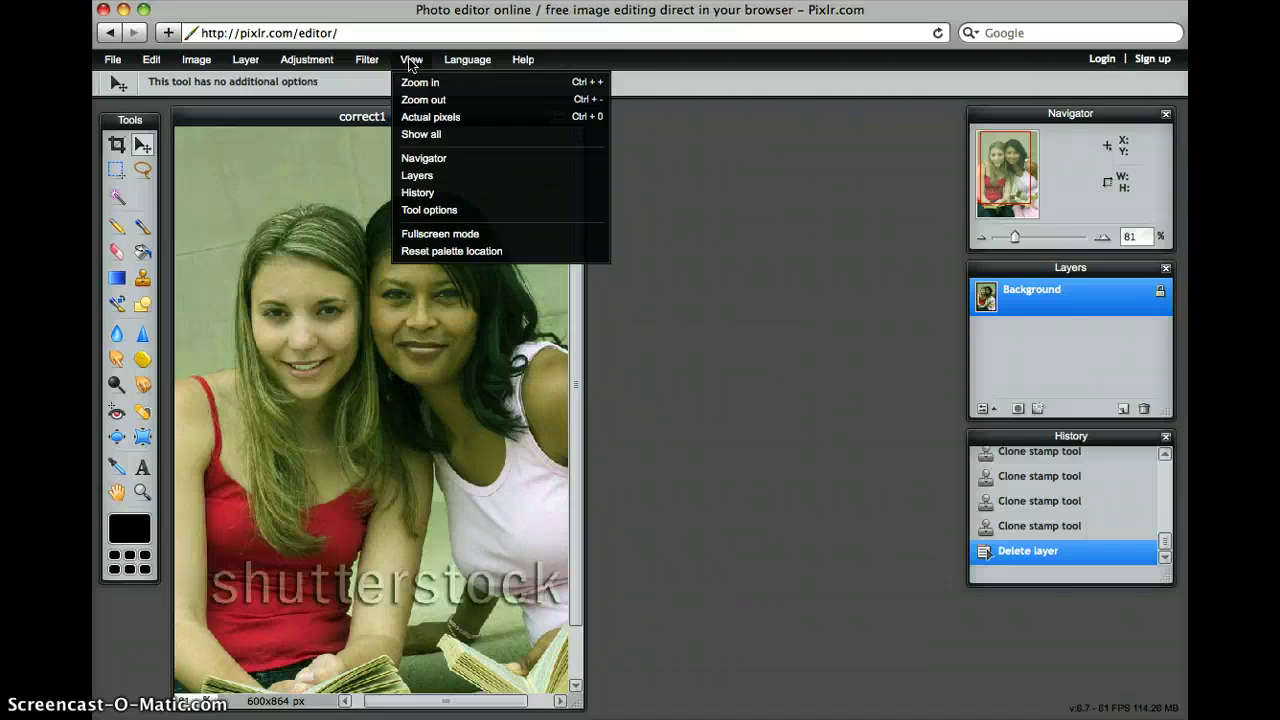
left_click(435, 193)
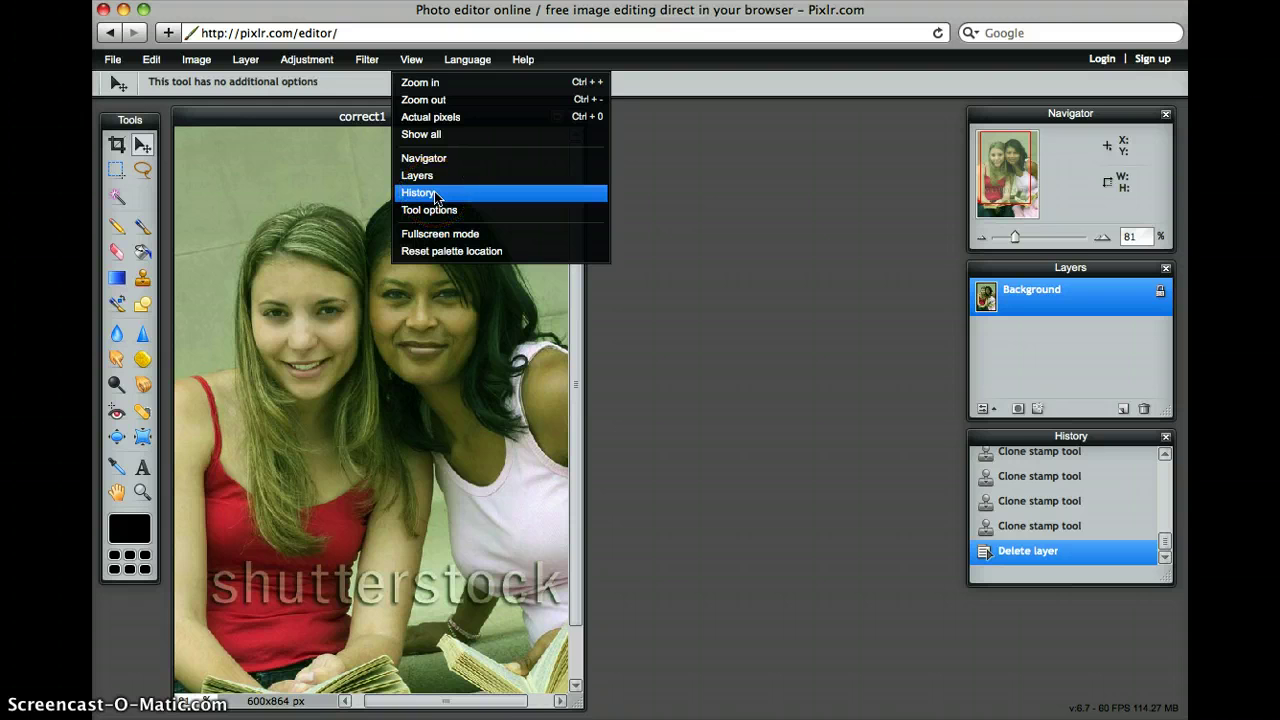
left_click(712, 306)
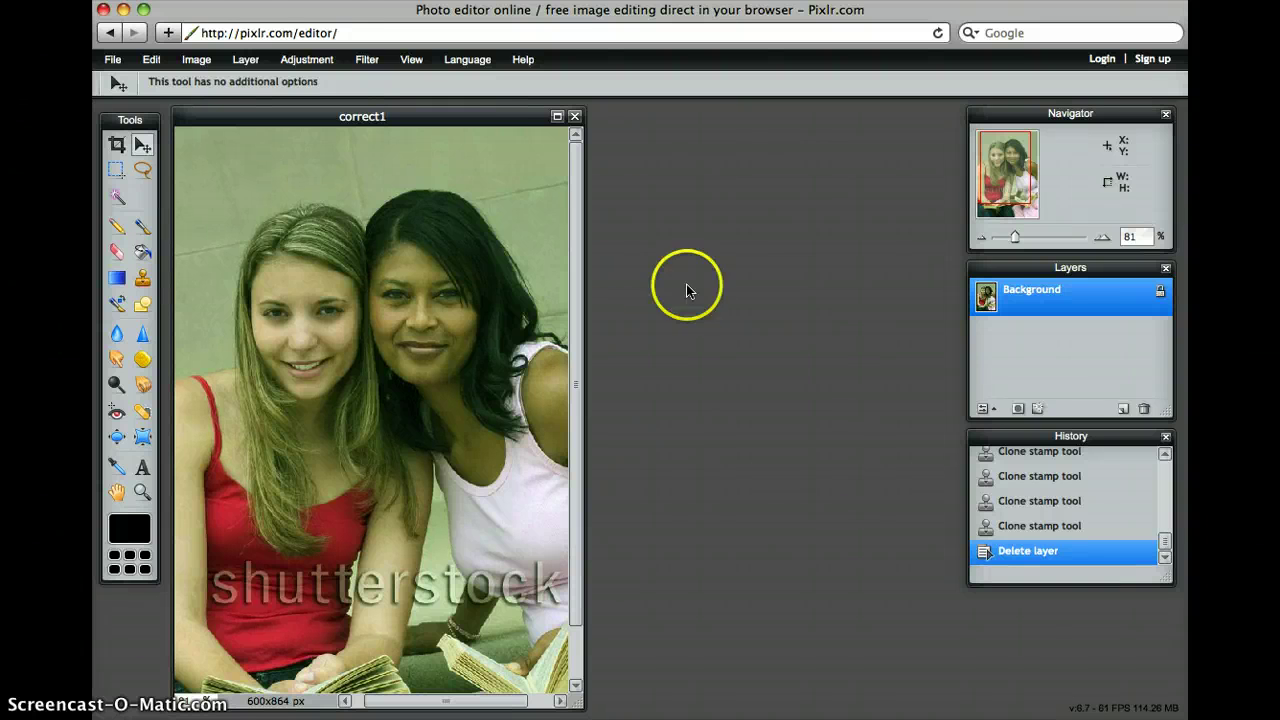
Duplicate the Background layer.
left_click(255, 66)
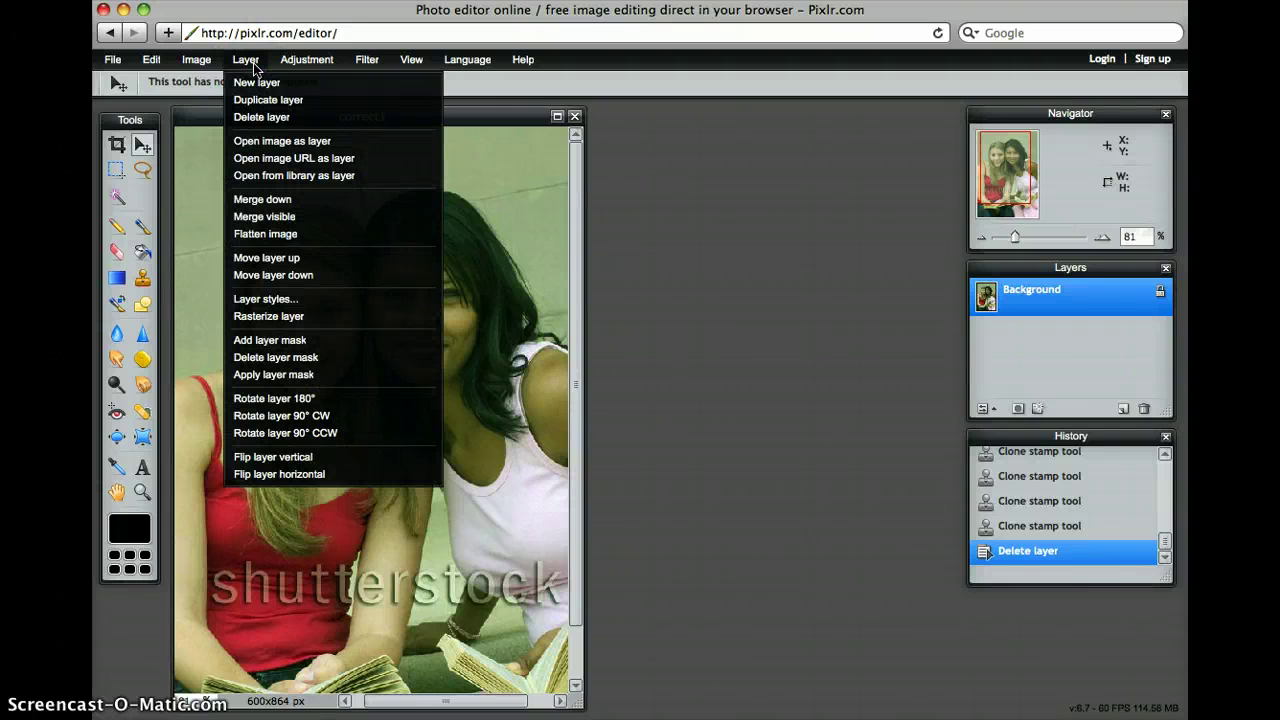
left_click(268, 99)
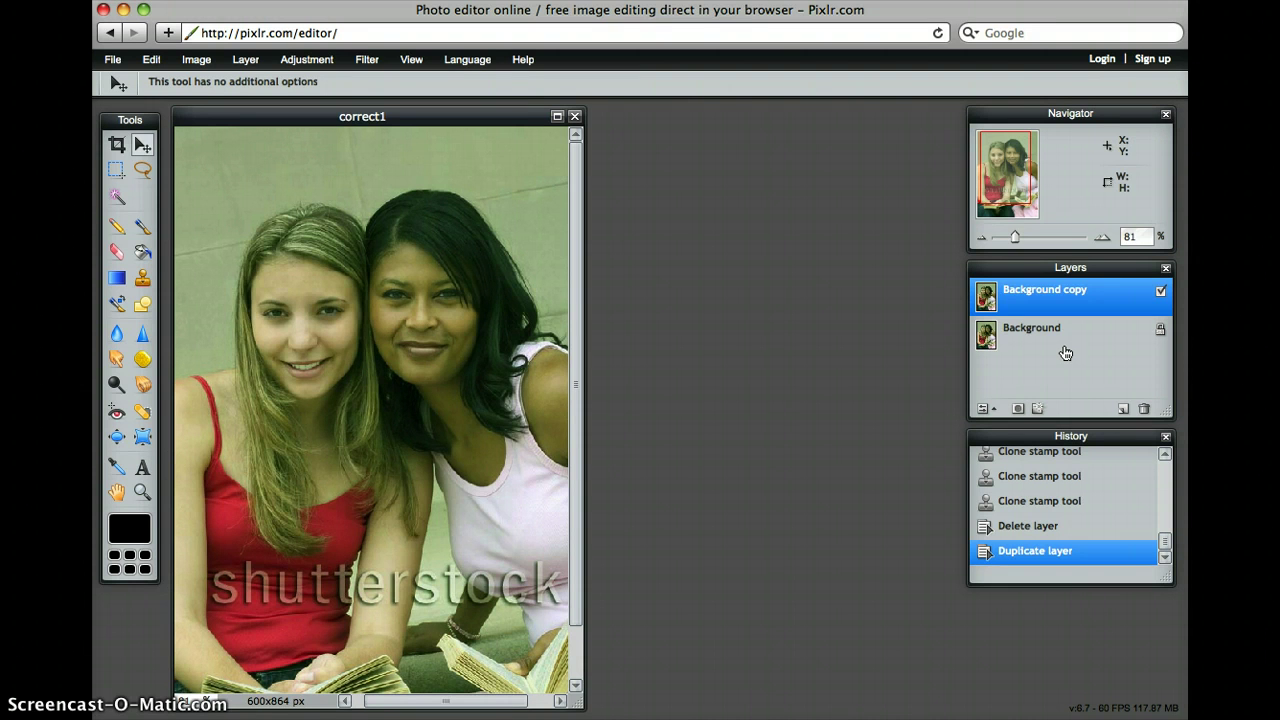
left_click(920, 299)
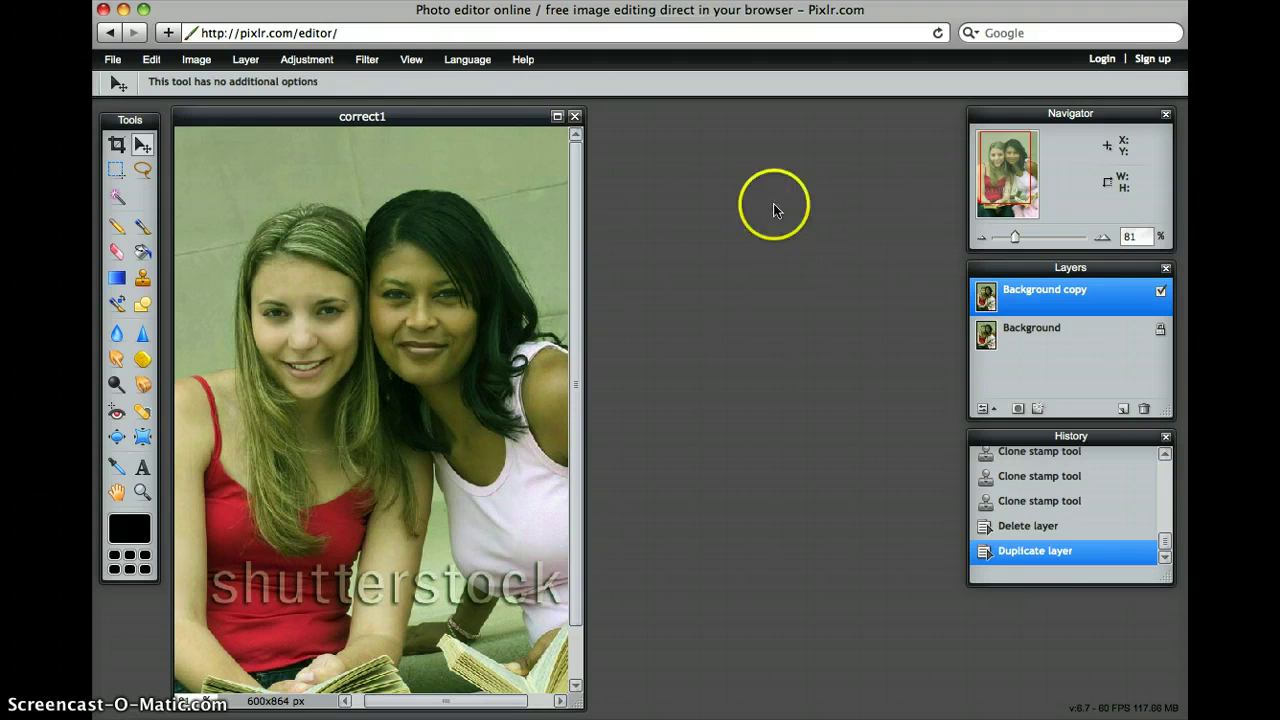
left_click(299, 64)
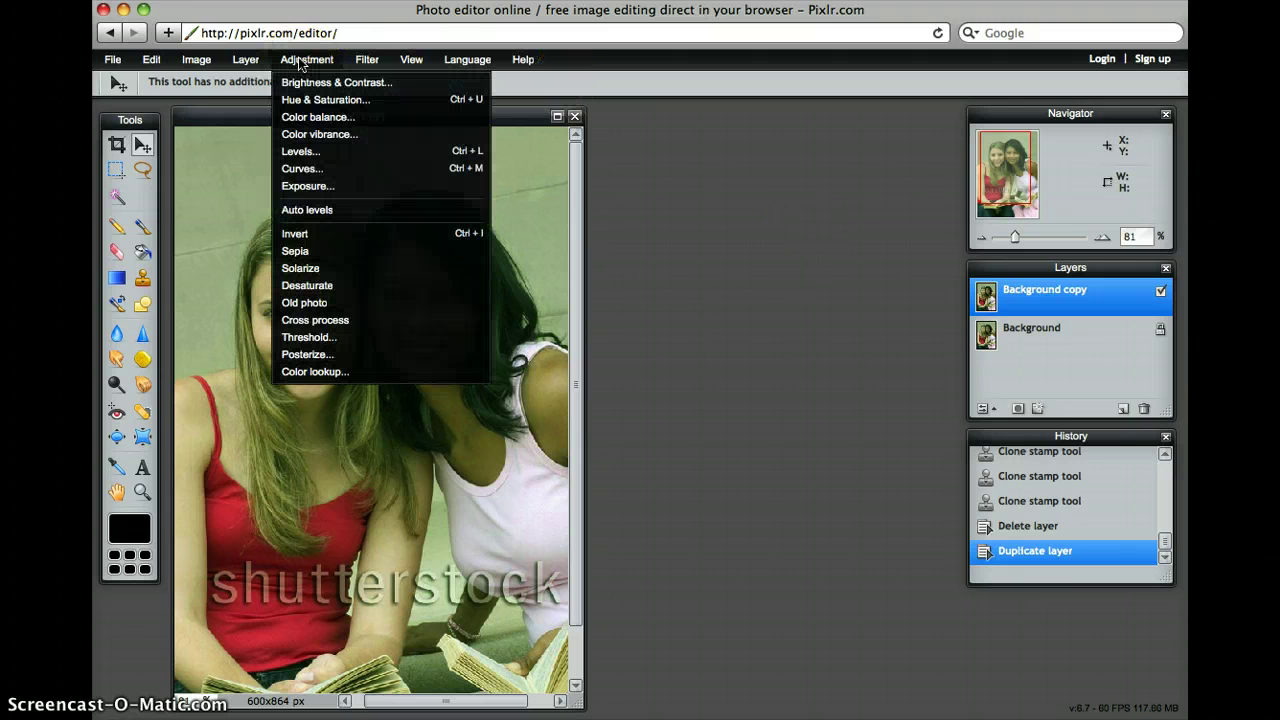
left_click(300, 168)
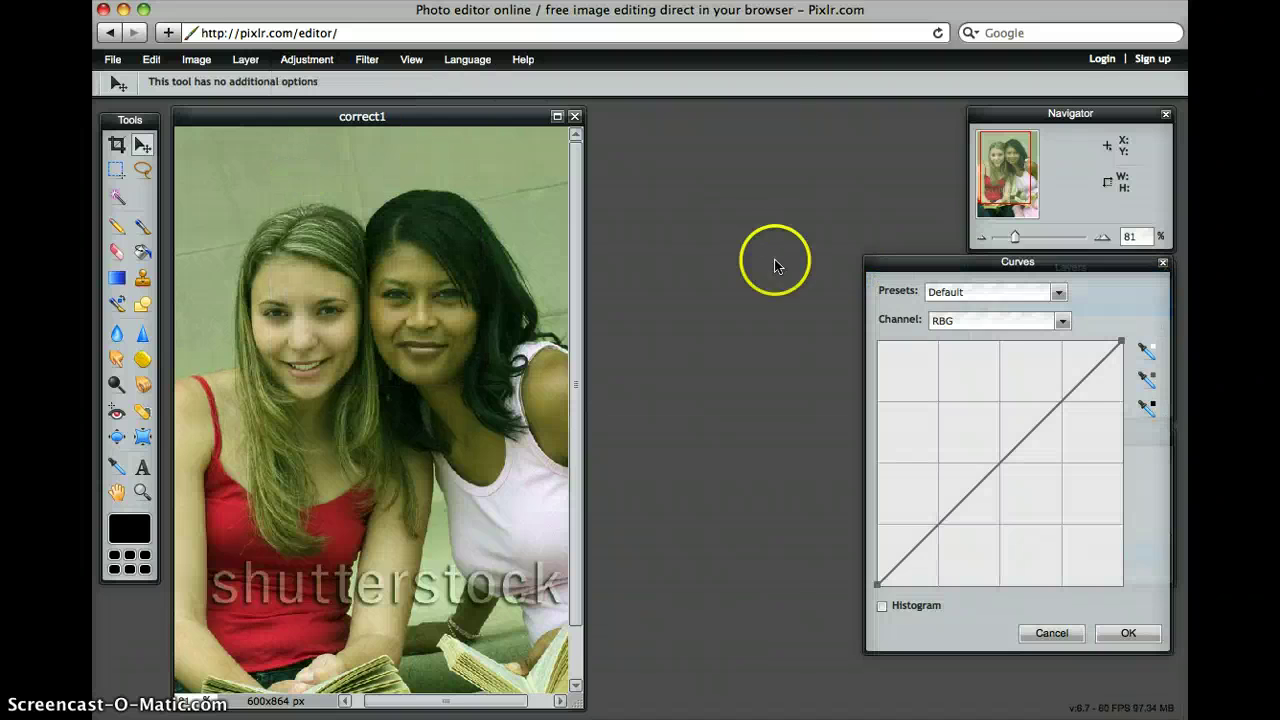
left_click(1150, 410)
left_click(1151, 370)
left_click(1150, 348)
left_click(322, 688)
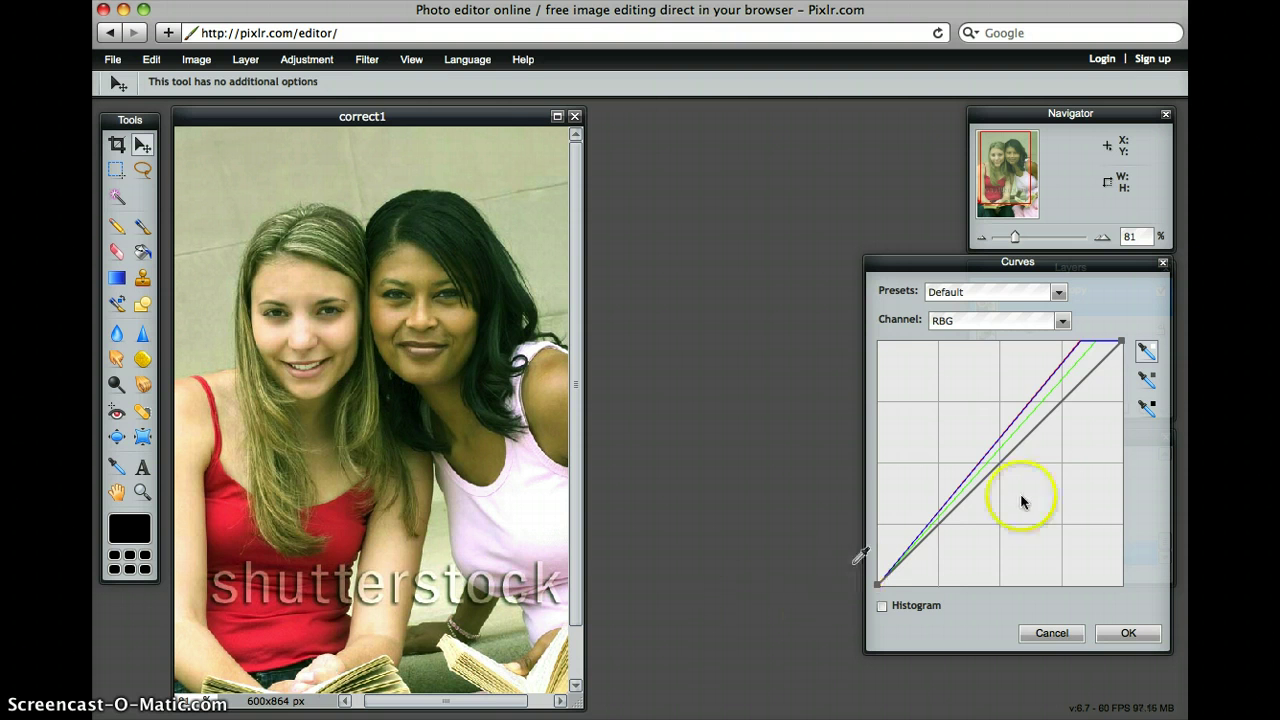
left_click(1147, 409)
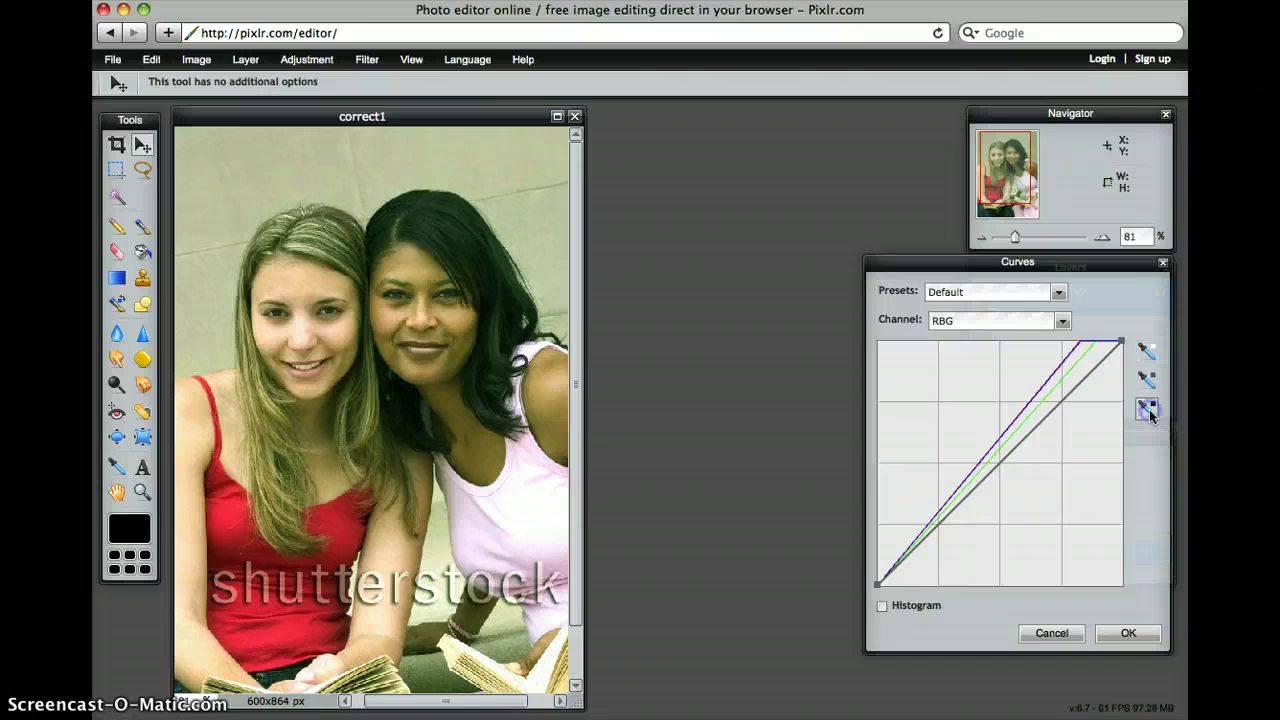
left_click(405, 395)
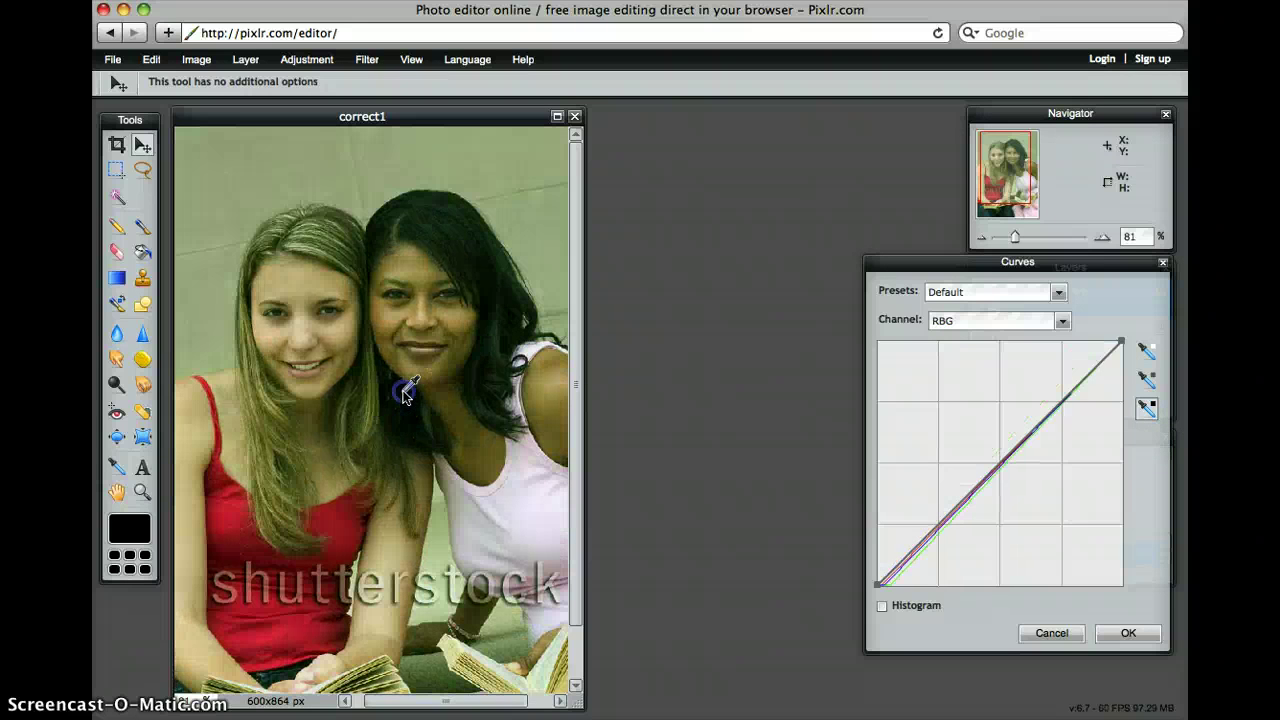
left_click(1055, 632)
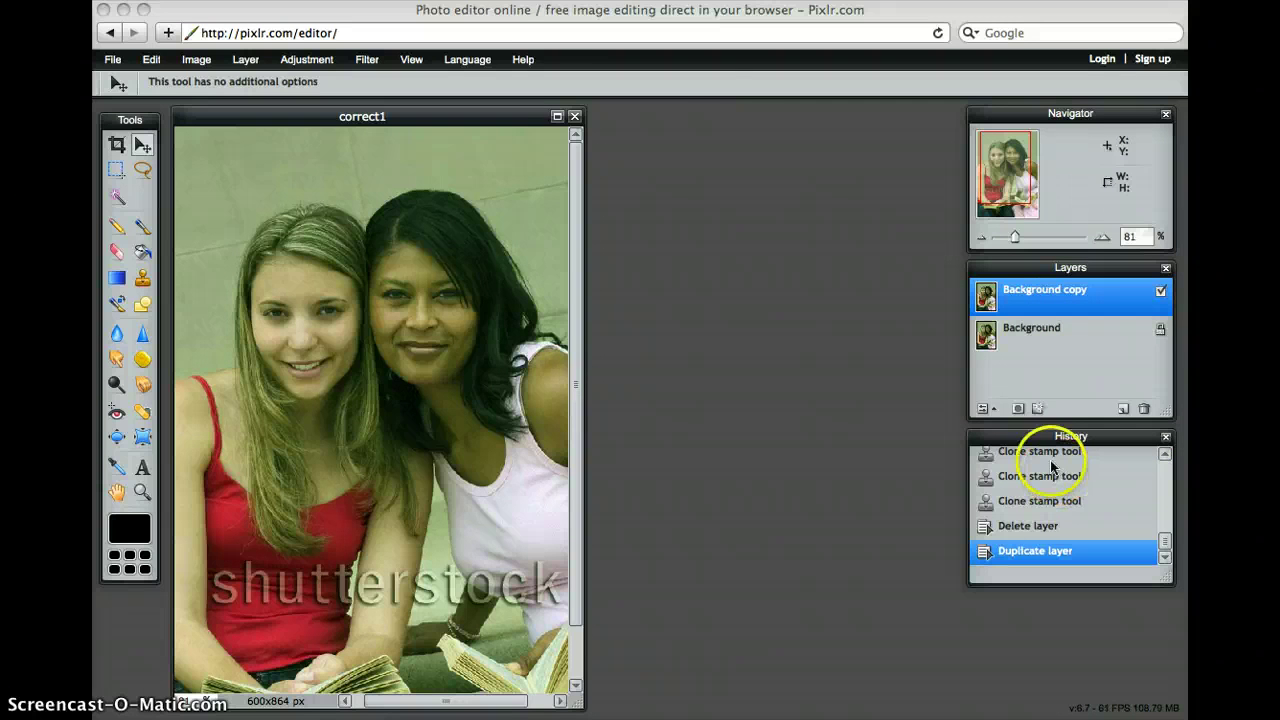
left_click(420, 62)
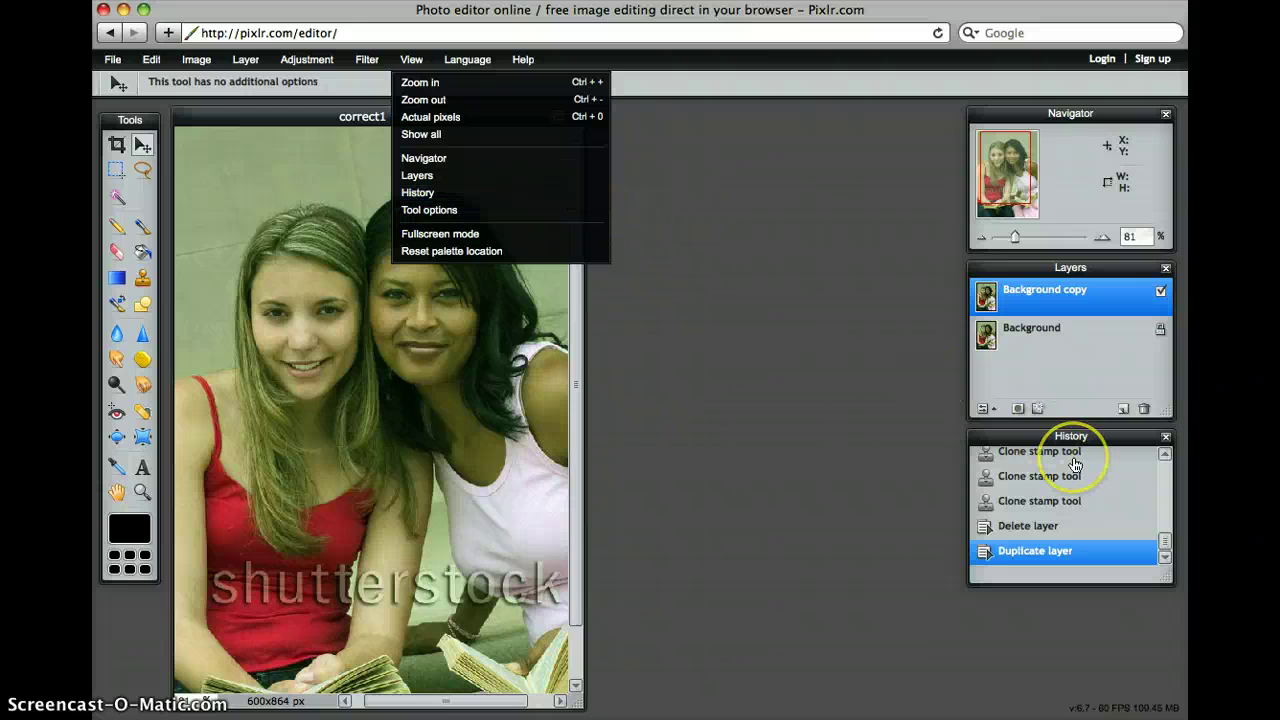
left_click(680, 341)
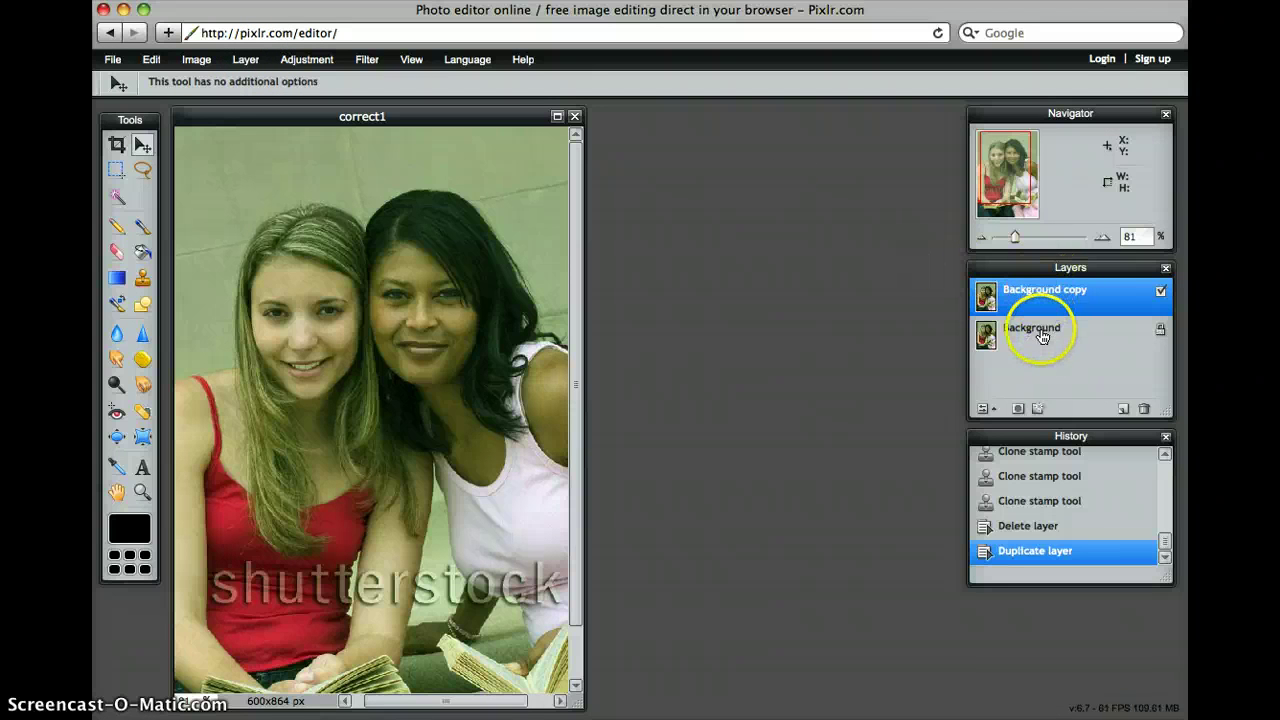
Delete the Background copy layer and duplicate the Background layer again.
left_click(1146, 409)
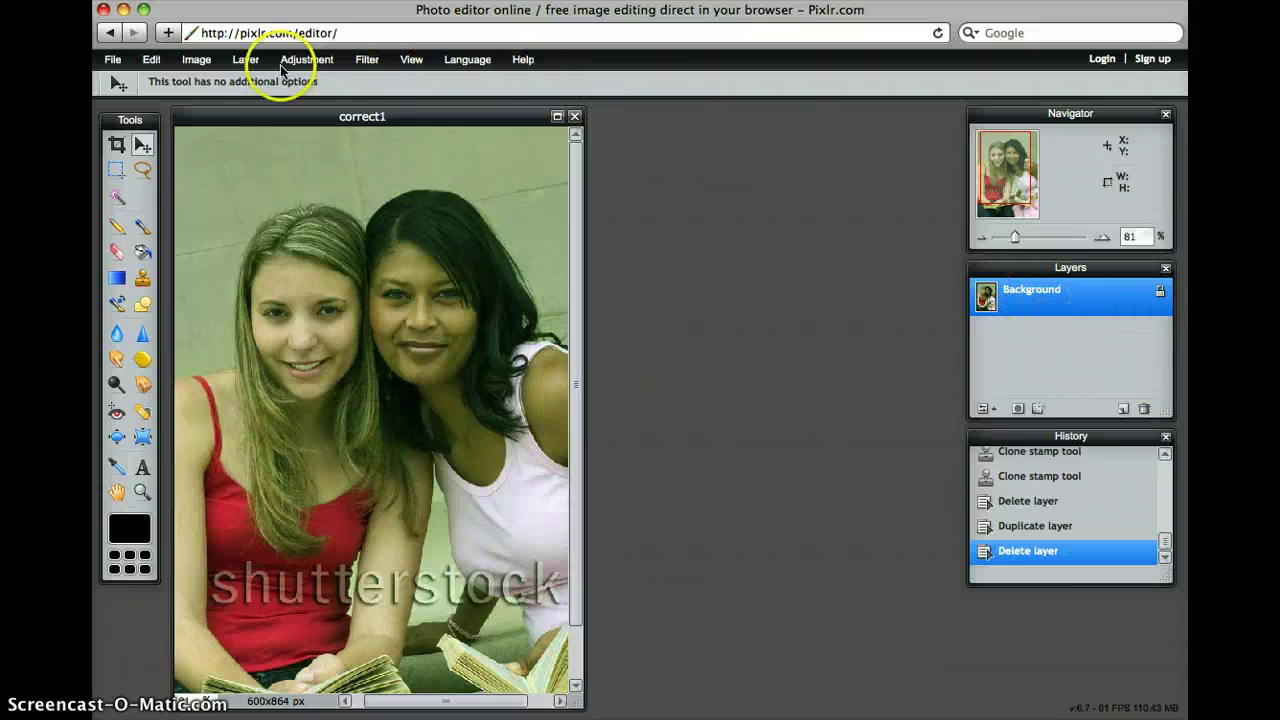
left_click(243, 60)
left_click(251, 97)
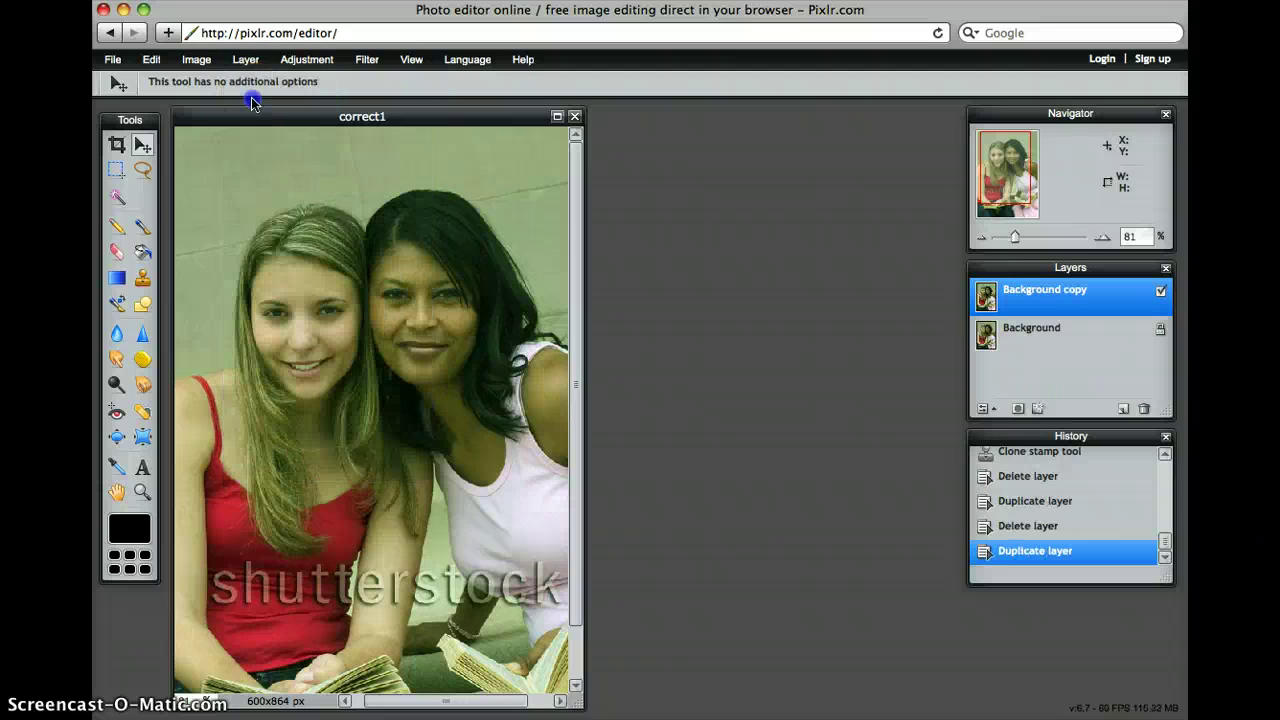
left_click(1091, 287)
left_click_drag(1108, 309, 1090, 344)
Revert the history to the last layer deletion and return to the latest Duplicate layer state, repeating this once to compare.
left_click(1034, 530)
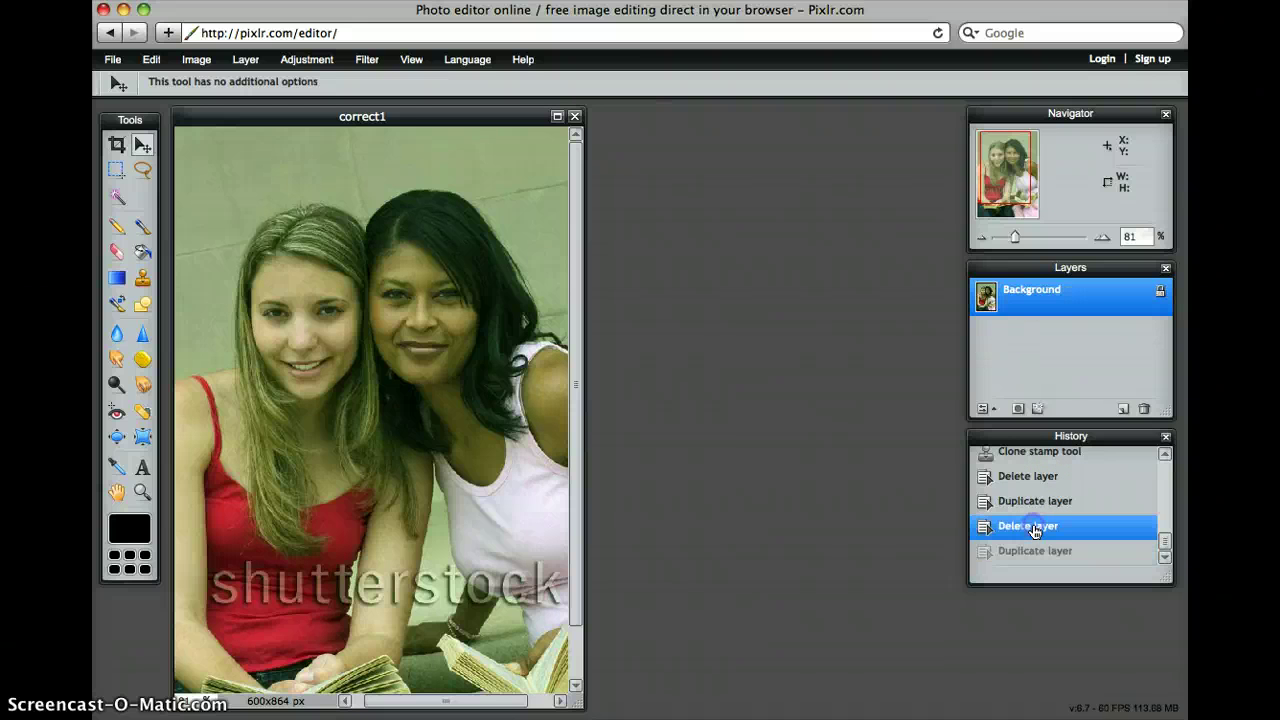
left_click(1035, 557)
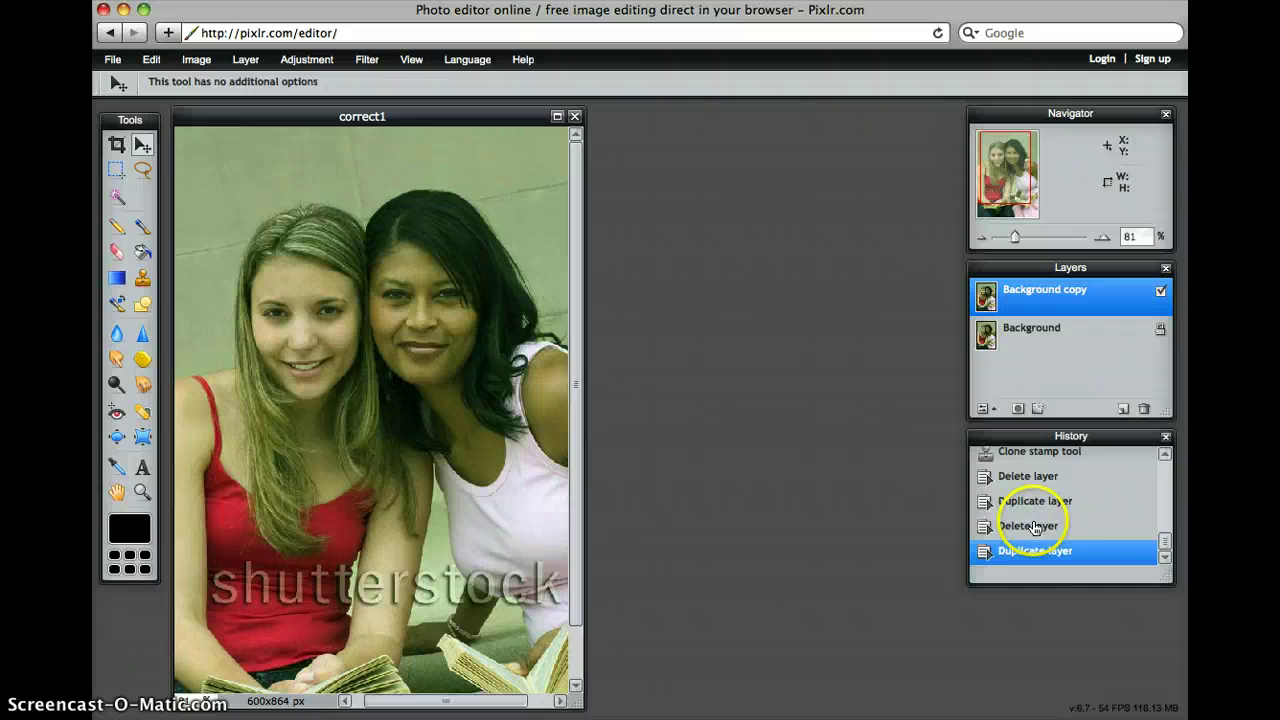
left_click(1035, 530)
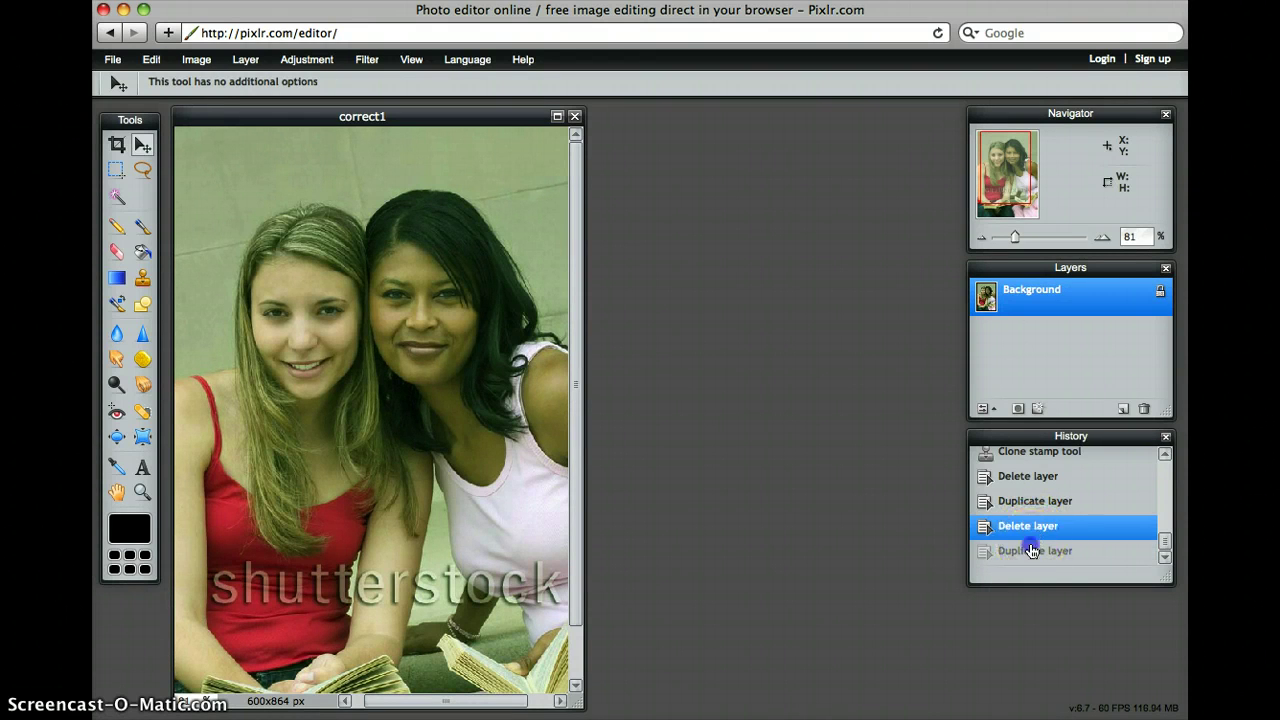
left_click(1033, 551)
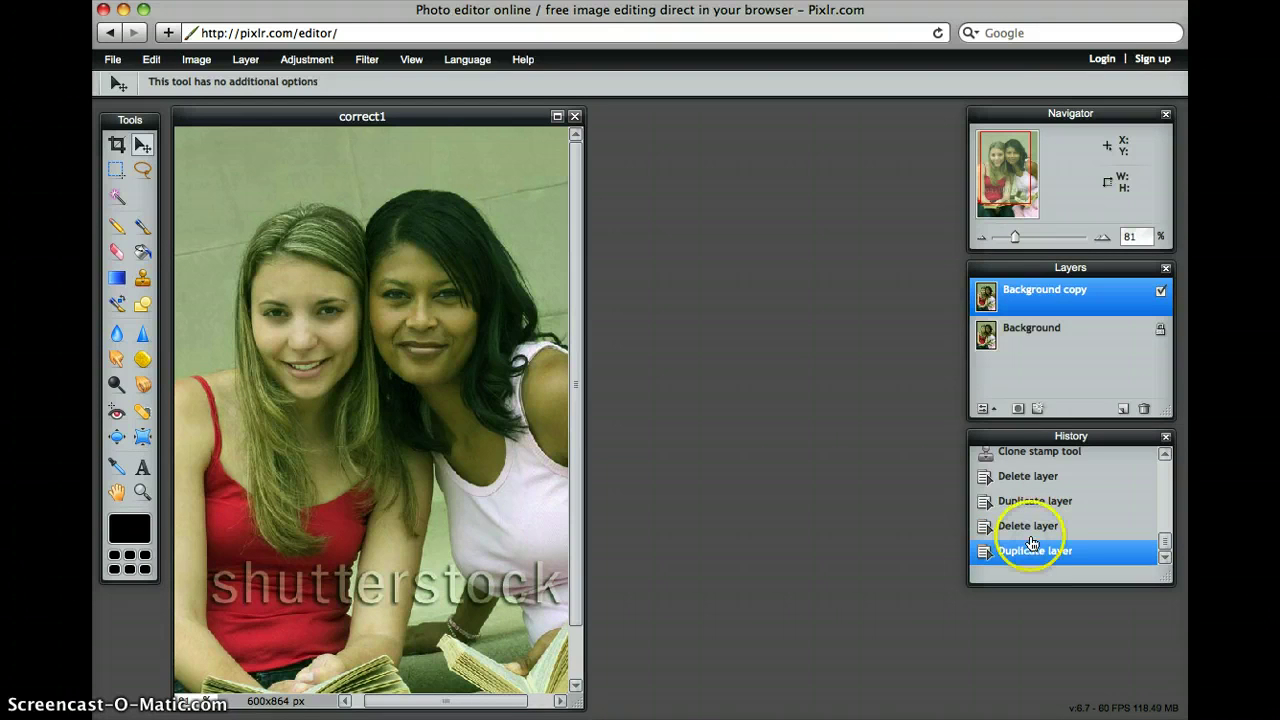
scroll(1032, 545, "up", 3)
scroll(1032, 543, "down", 3)
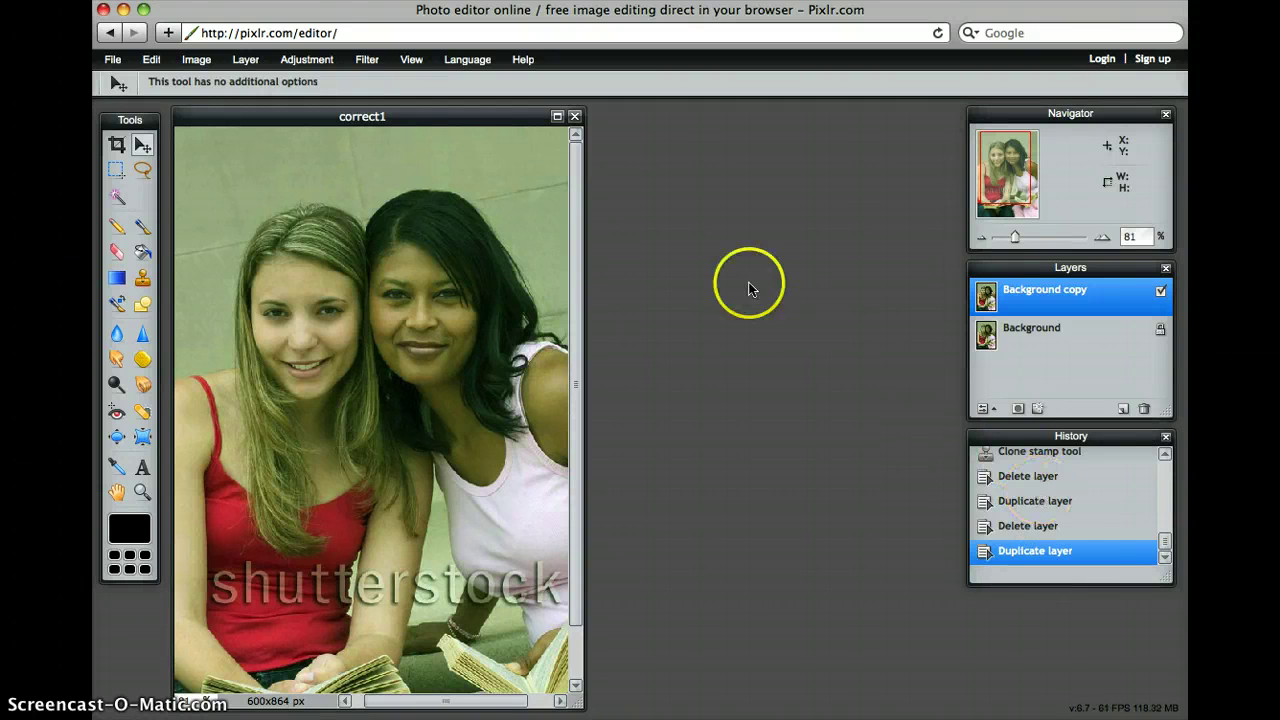
Apply Curves to the Background copy layer, sampling the black point from the dark hair between the women and the white point from the right-hand book's pages.
left_click(328, 62)
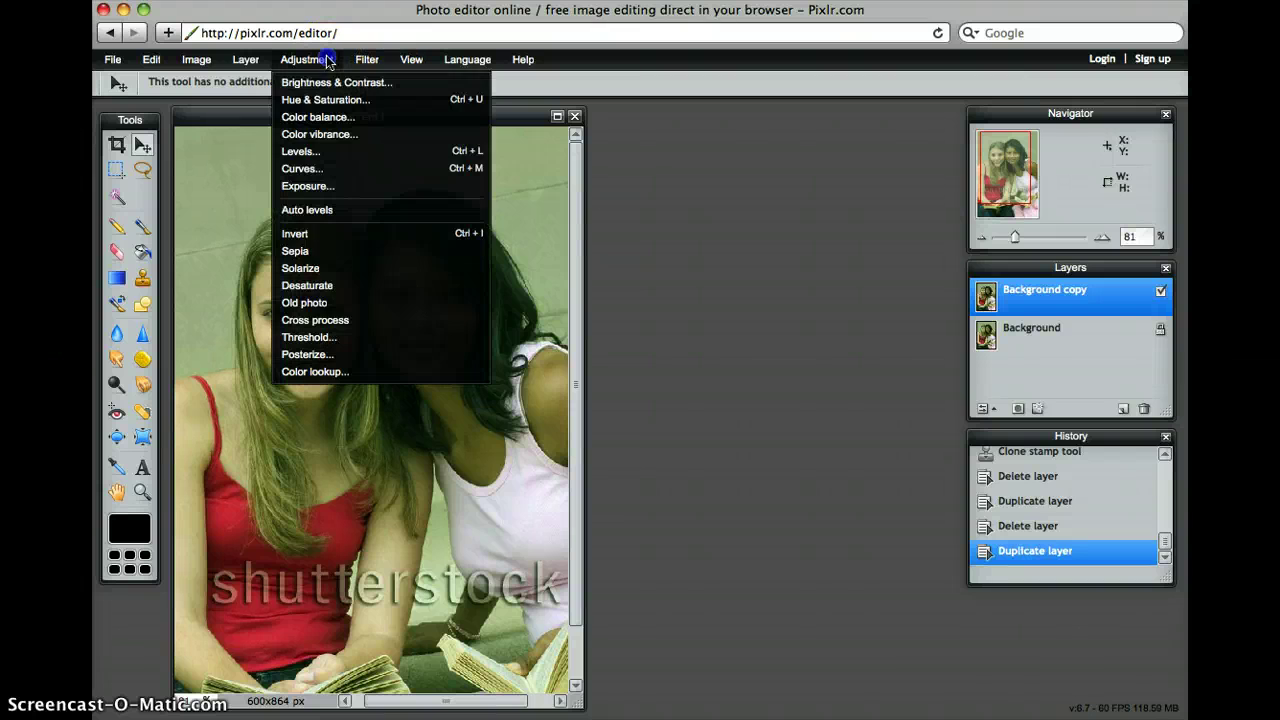
left_click(326, 168)
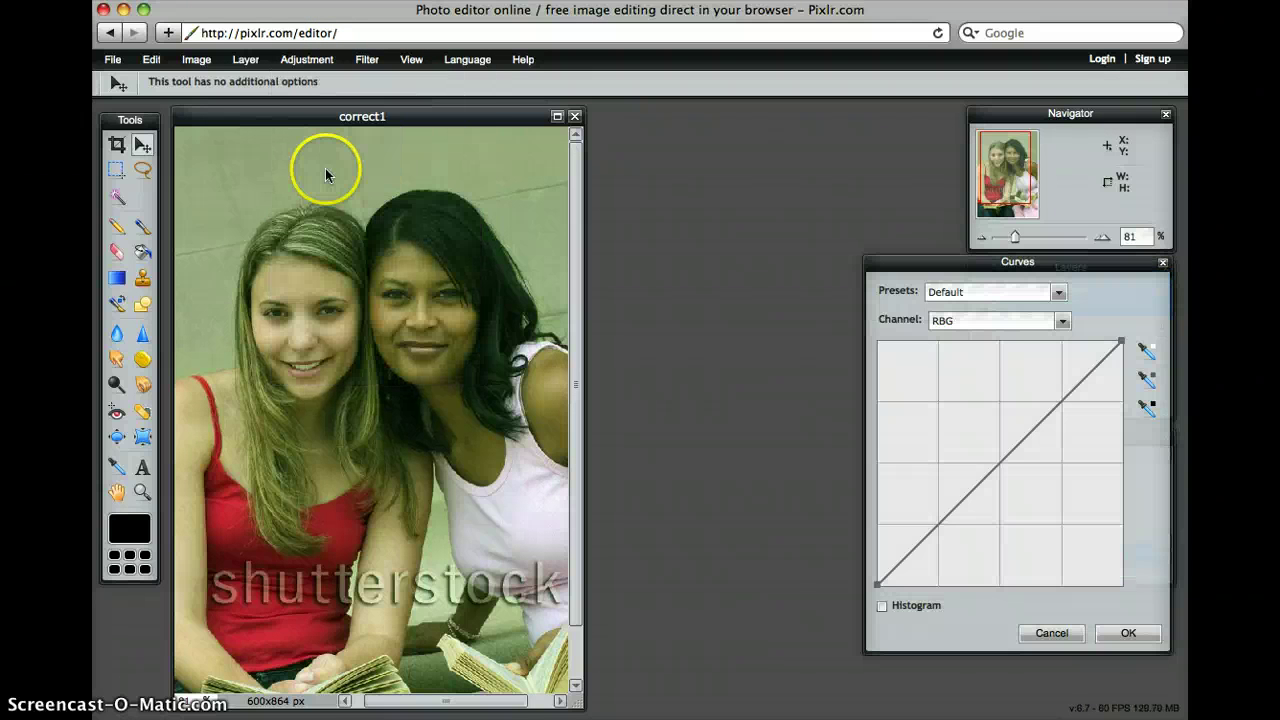
left_click(1150, 404)
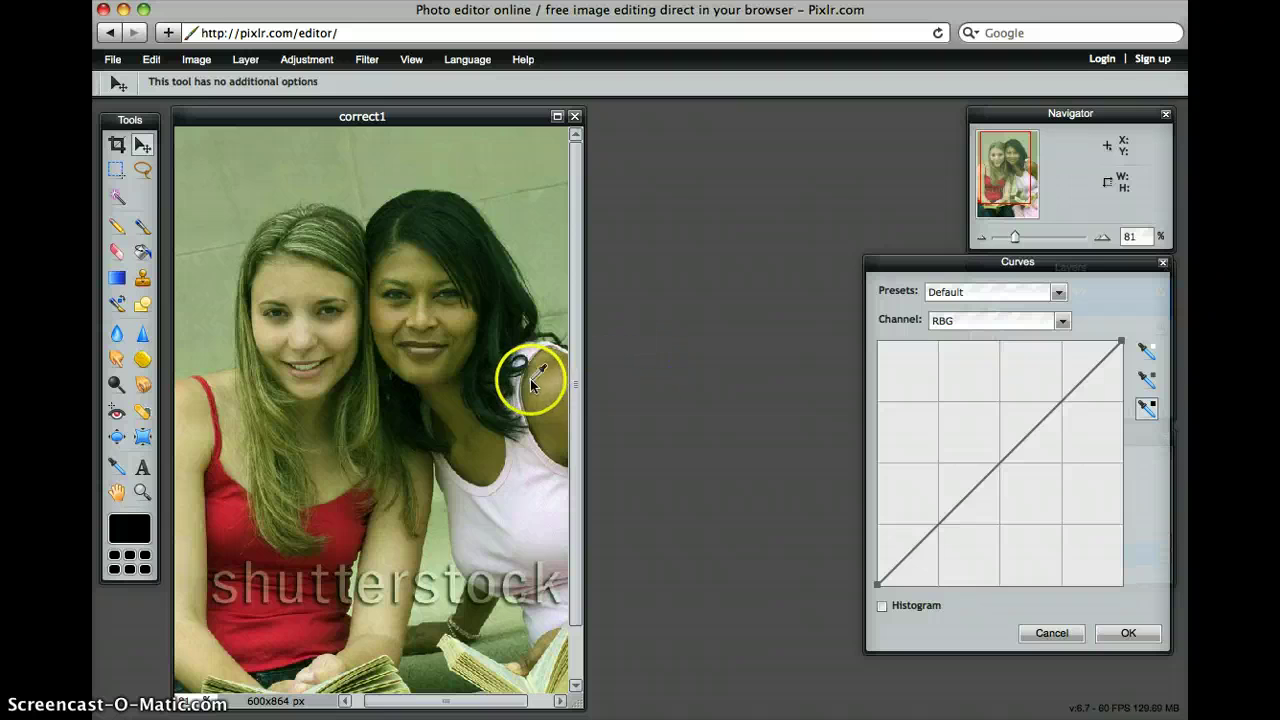
left_click(402, 386)
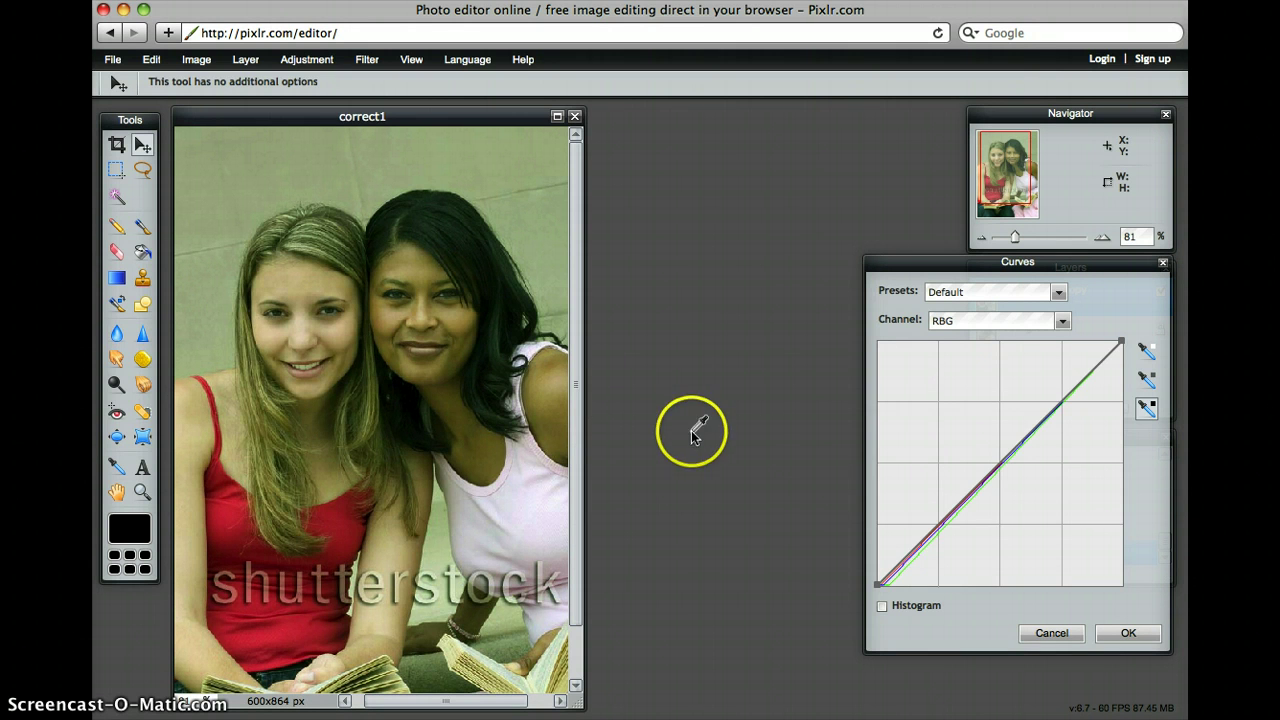
left_click(1145, 352)
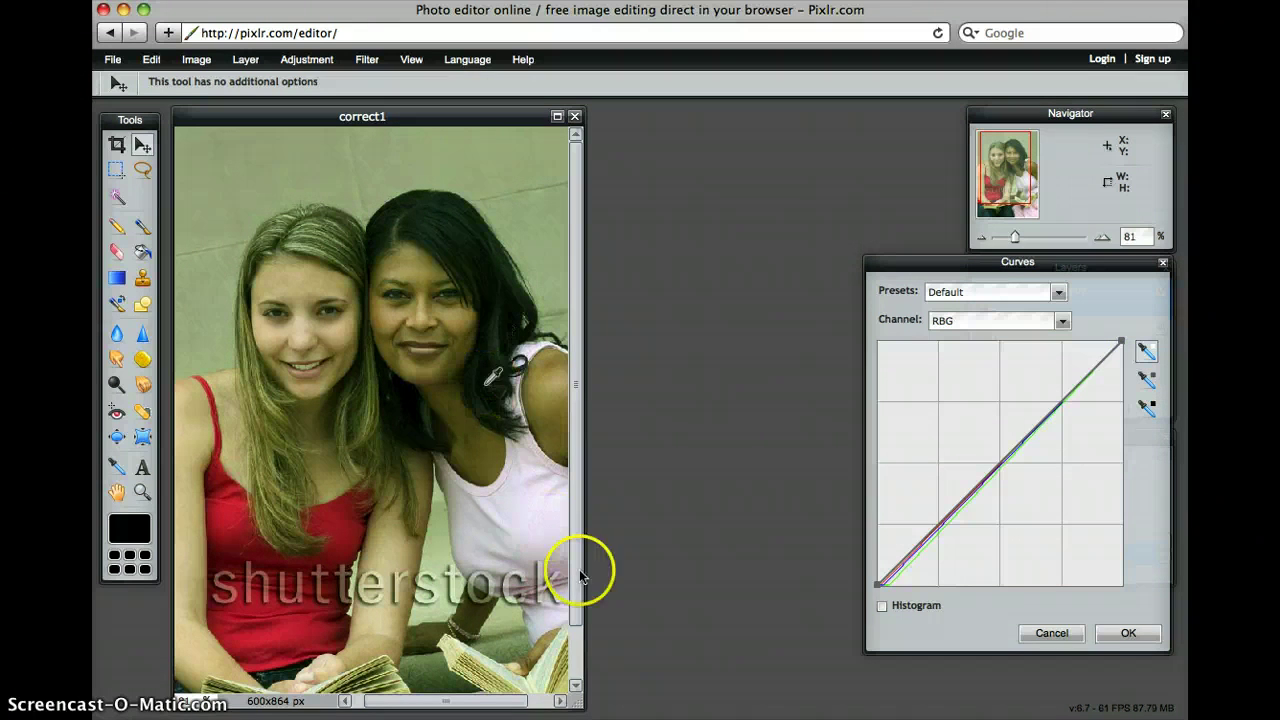
left_click(533, 684)
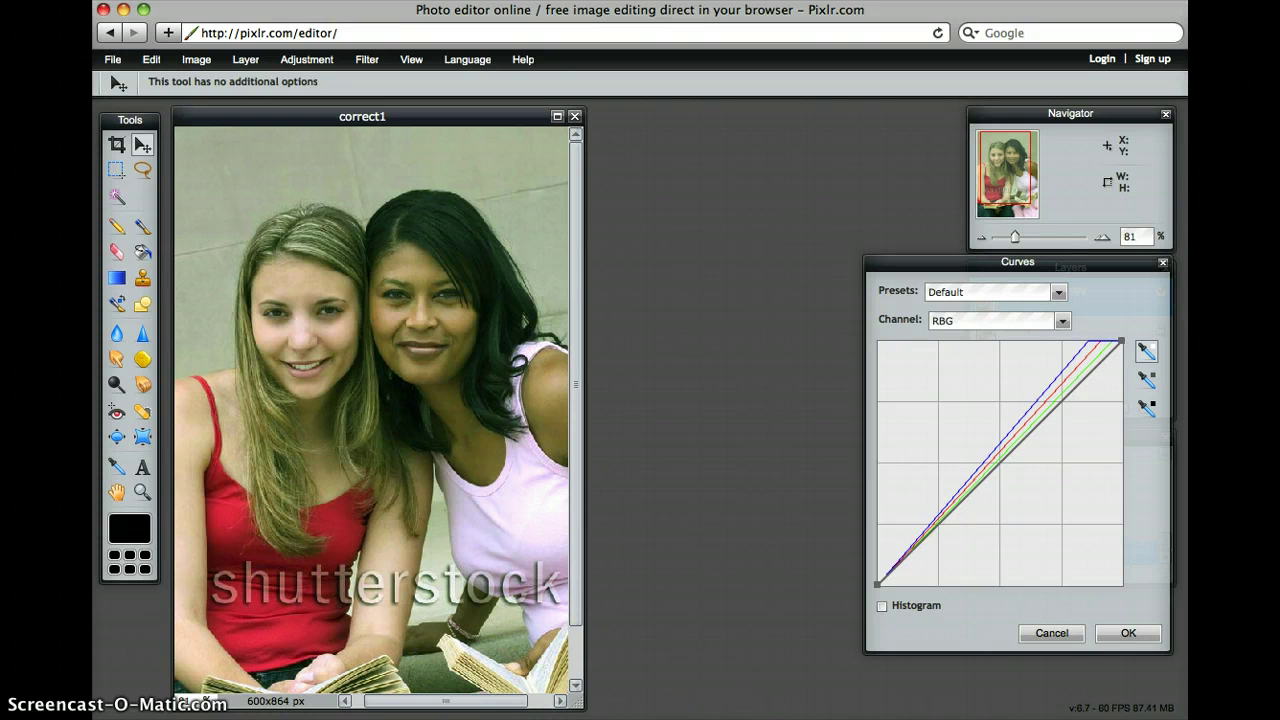
left_click(1127, 630)
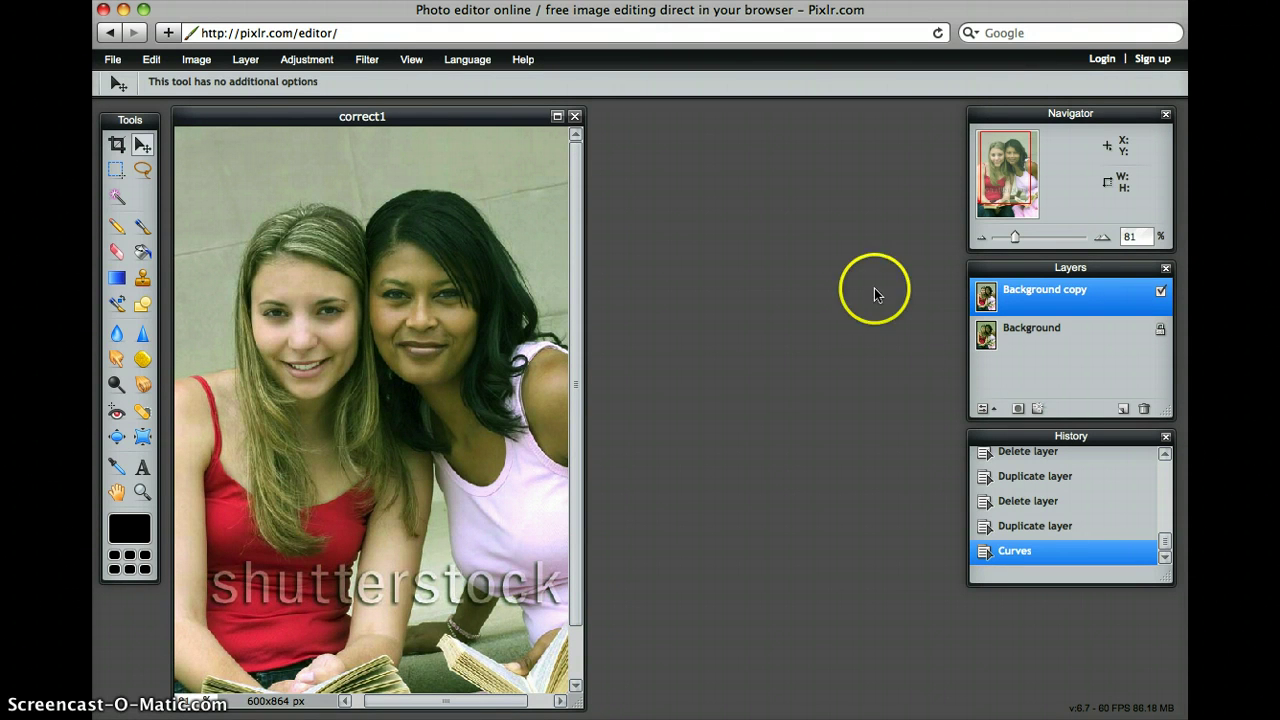
Shift the Background copy layer down and to the right with the Move tool so the women's faces sit fully in the zoomed view.
left_click(418, 62)
left_click(421, 81)
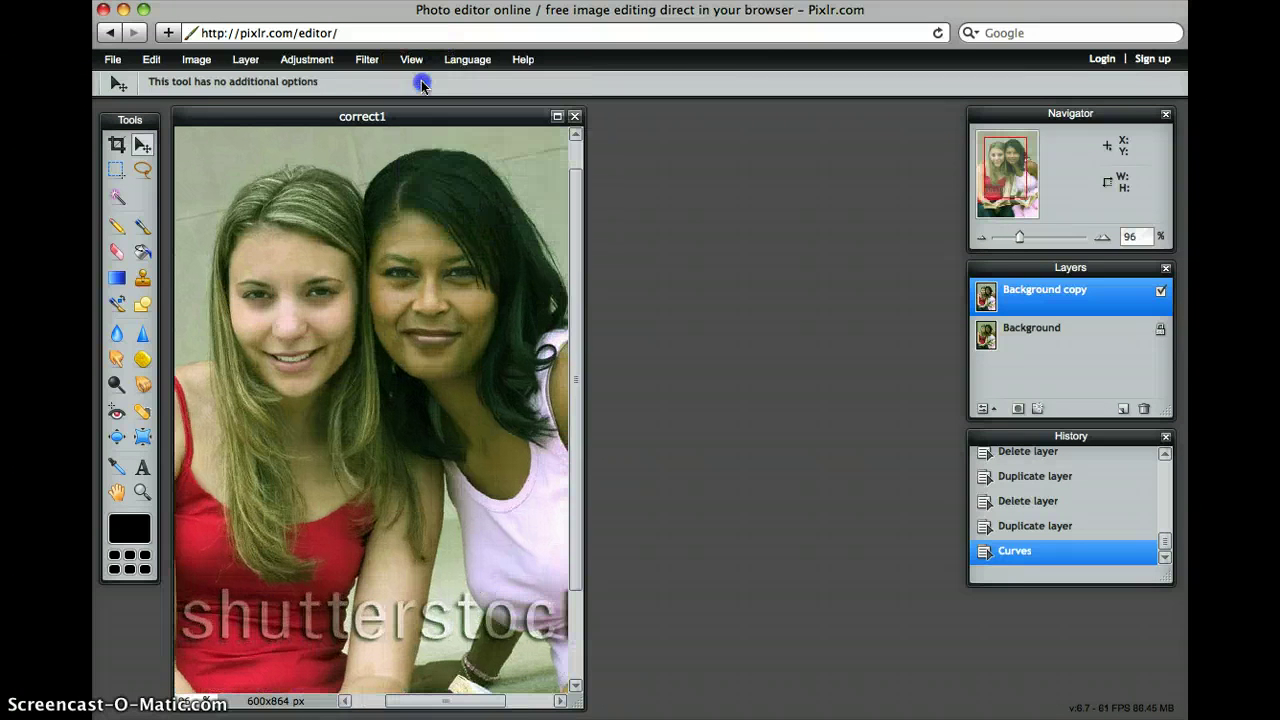
left_click(410, 52)
left_click(415, 82)
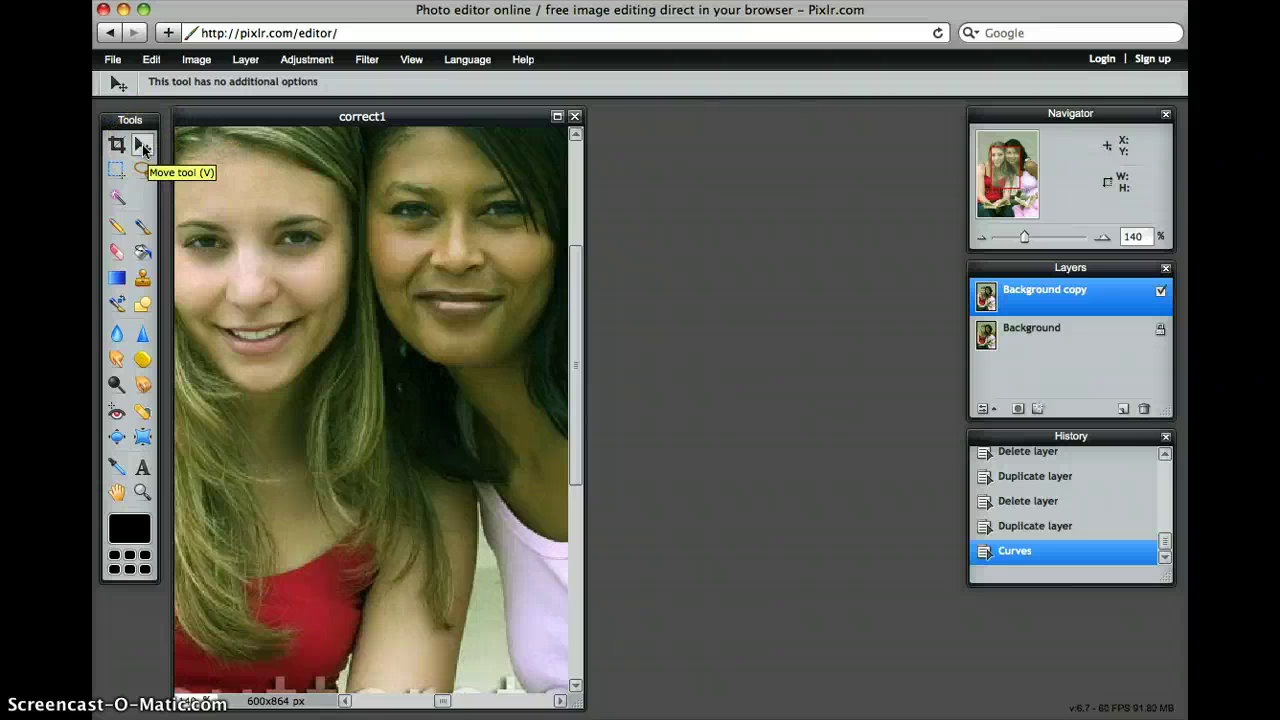
left_click_drag(323, 277, 377, 380)
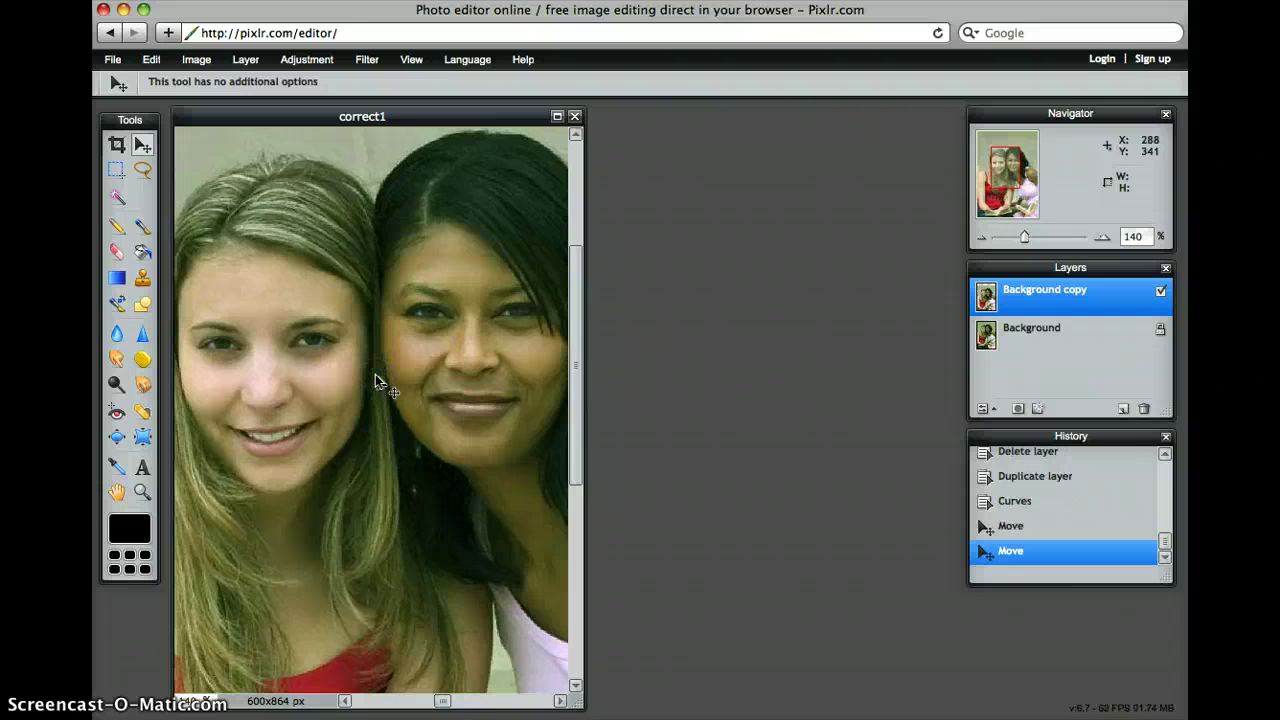
Retouch the area under the blonde woman's eye nearest the other woman with the Clone stamp tool, sampling clean skin from her cheek.
left_click(143, 279)
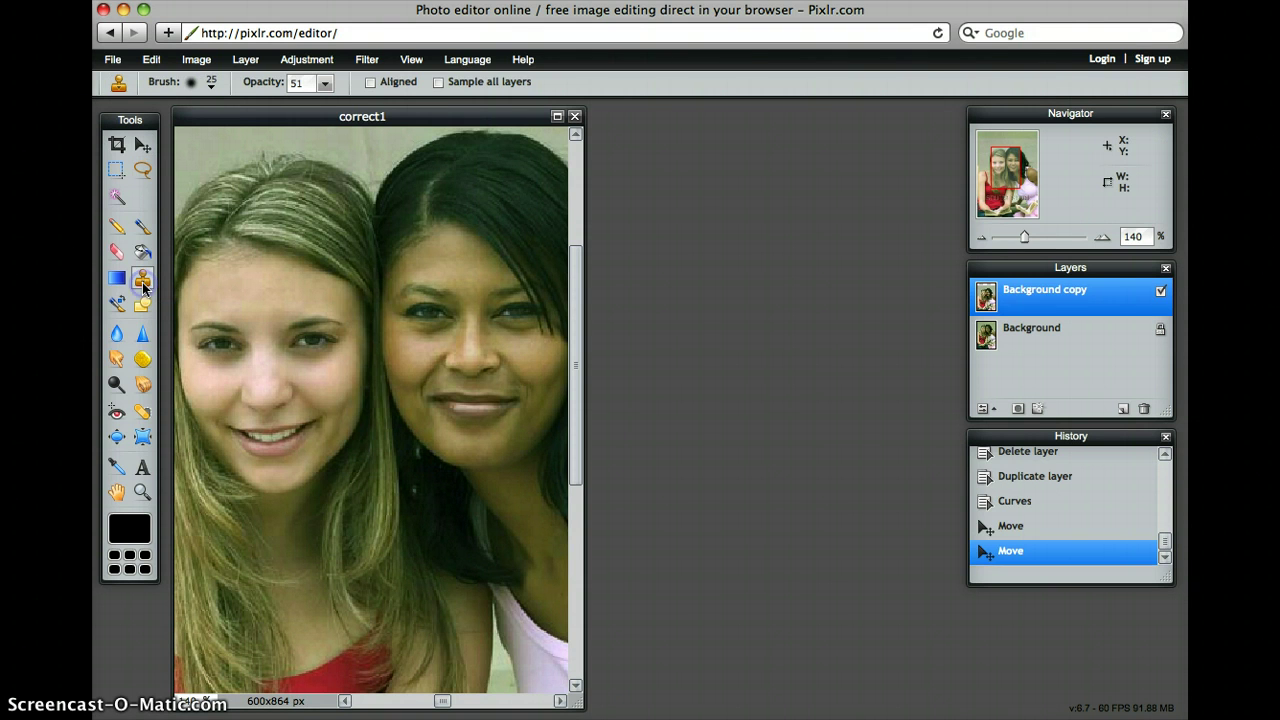
left_click(310, 373, "super")
left_click_drag(310, 372, 301, 362)
left_click(328, 356, "super")
left_click(299, 360)
left_click(293, 359)
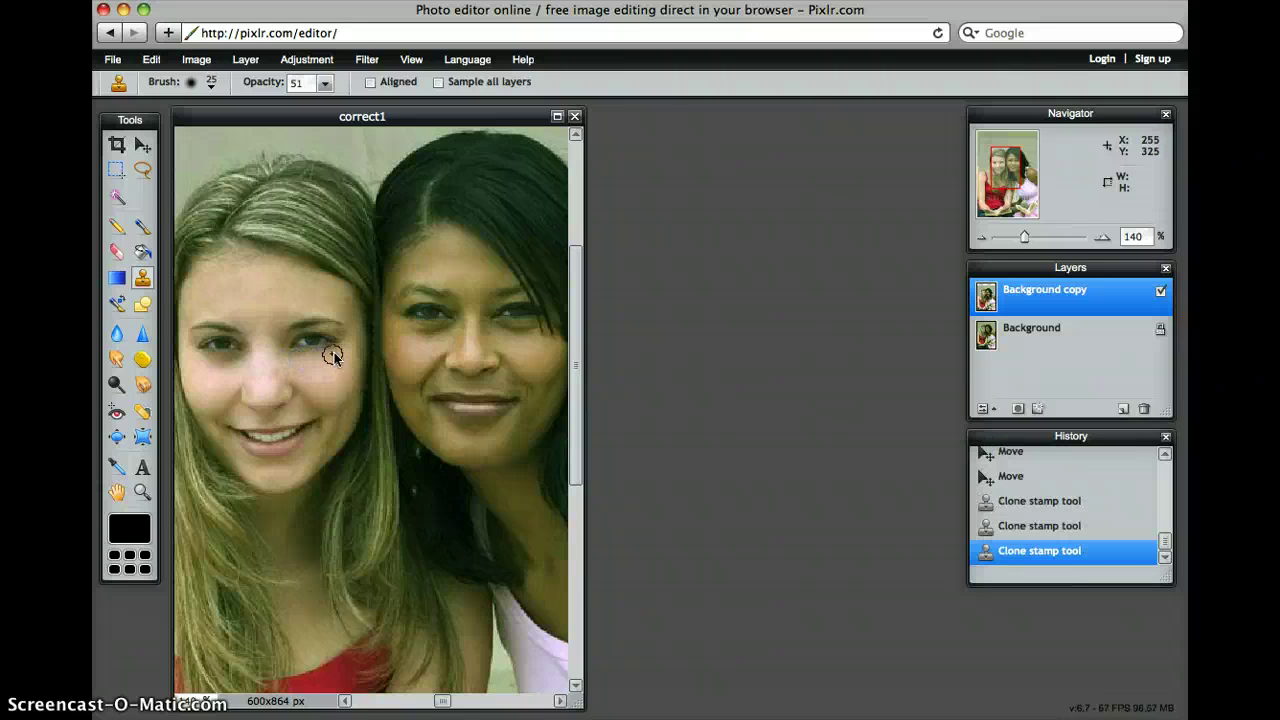
left_click(331, 356)
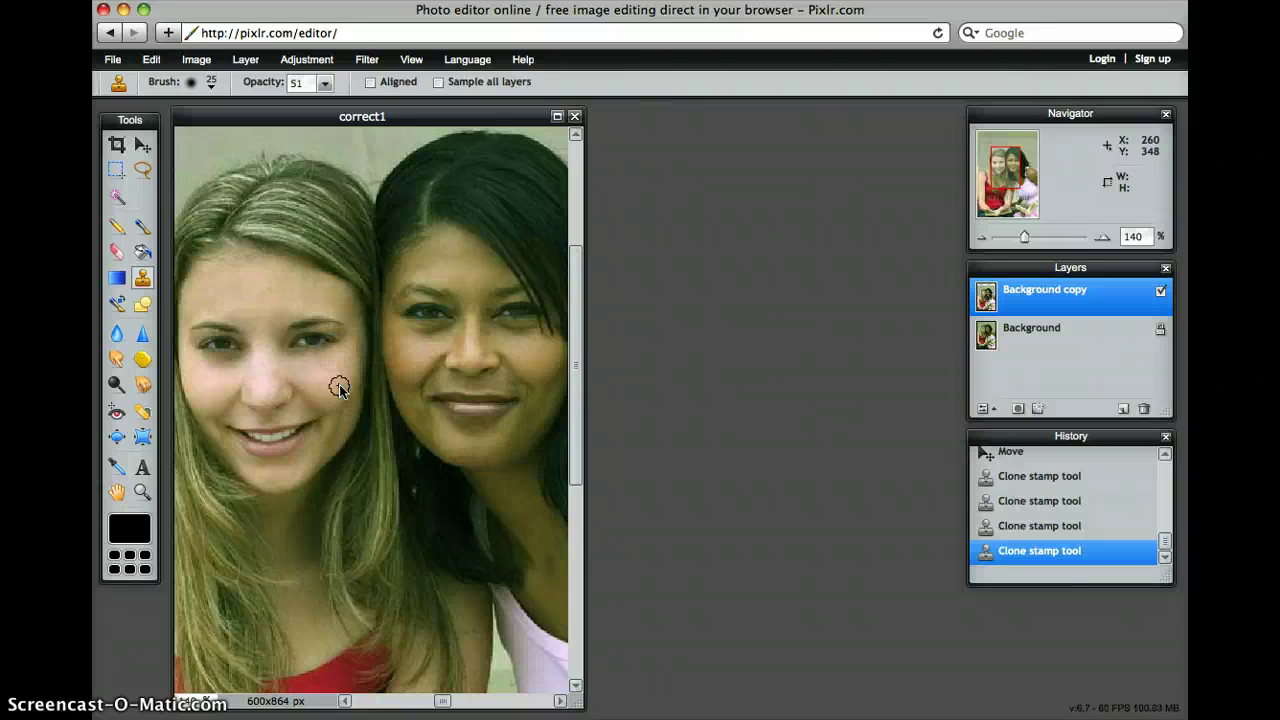
Clone clean cheek skin over the area under the blonde woman's other eye, near the outer edge of her face.
mouse_move(340, 388)
left_mouse_down()
mouse_move(223, 366)
mouse_move(217, 376)
left_mouse_up()
left_click_drag(217, 374, 217, 371)
left_click(207, 363)
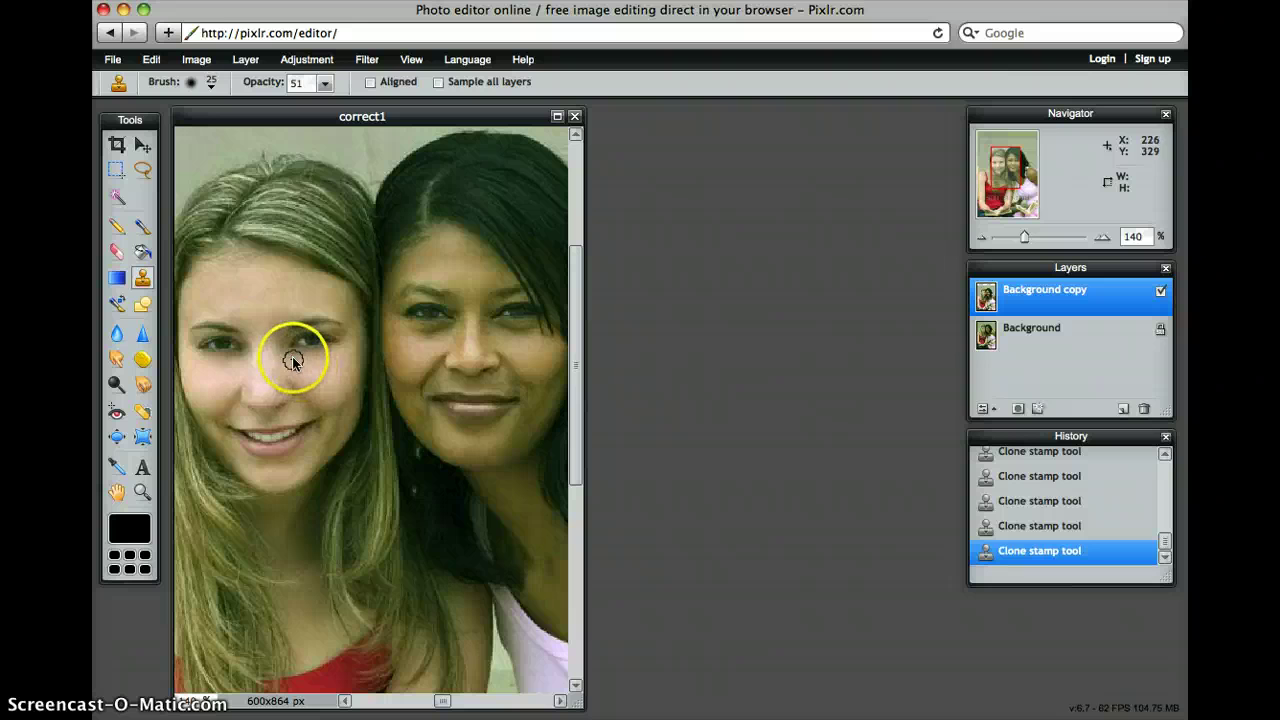
Undo the last Clone stamp stroke on the blonde woman's face by stepping back one state in the history.
left_click(1022, 527)
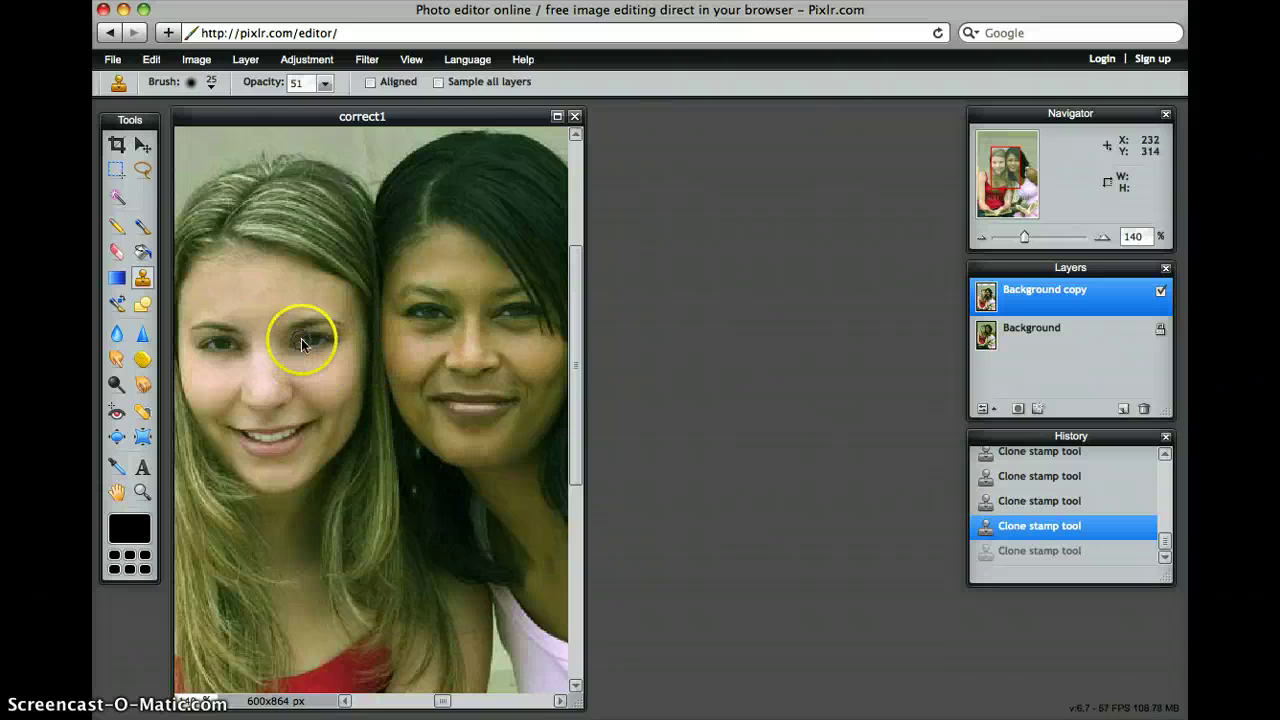
Try the soft 50-pixel brush for the Clone stamp tool and return to the soft 25-pixel brush.
left_click(208, 86)
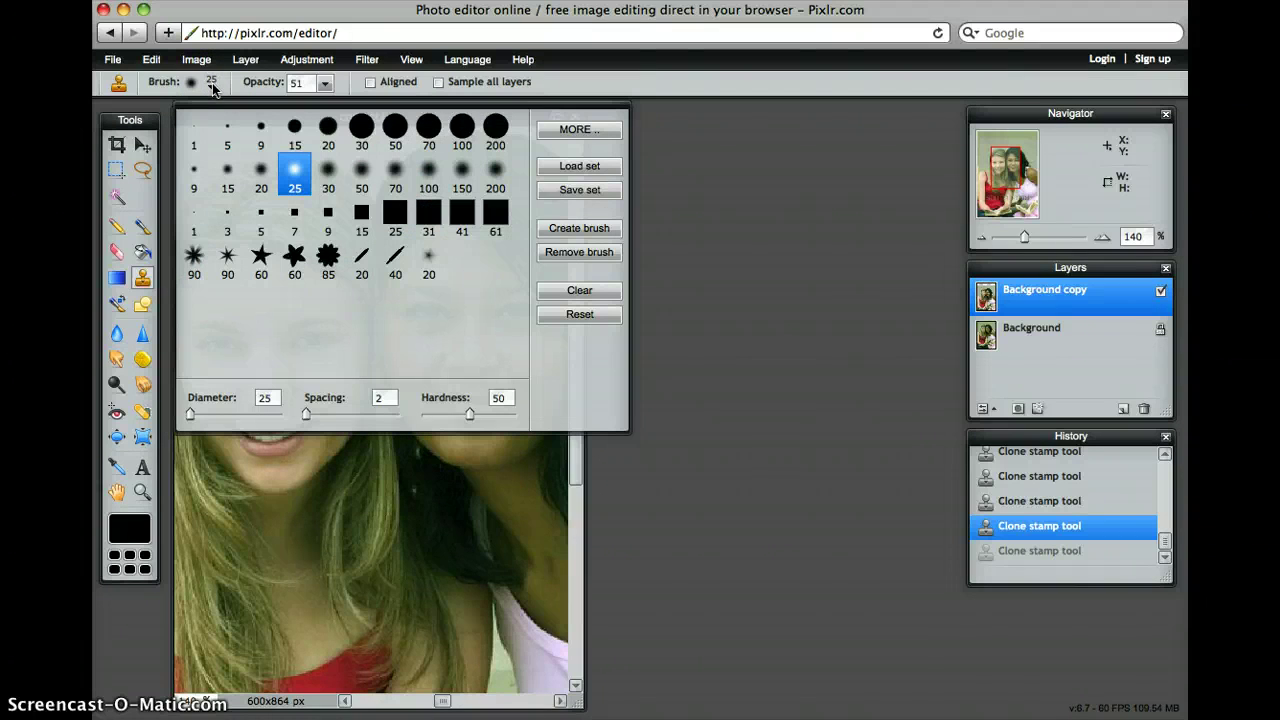
left_click(328, 176)
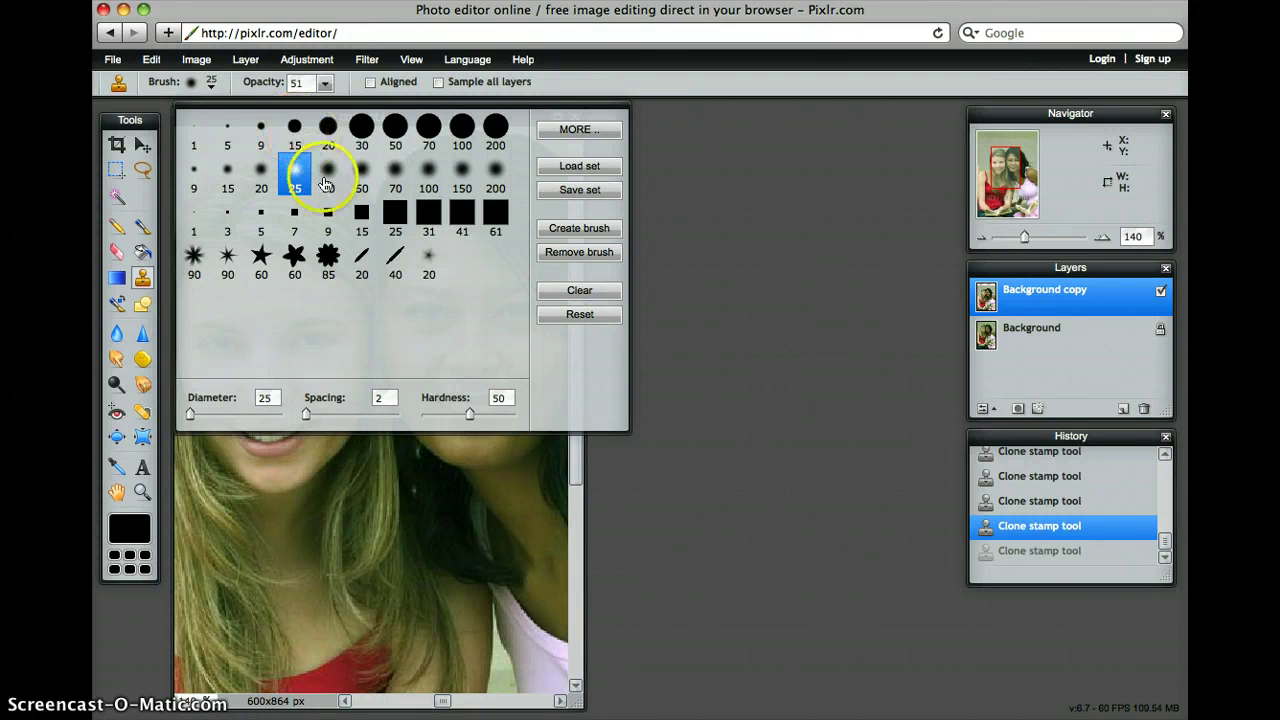
left_click(362, 176)
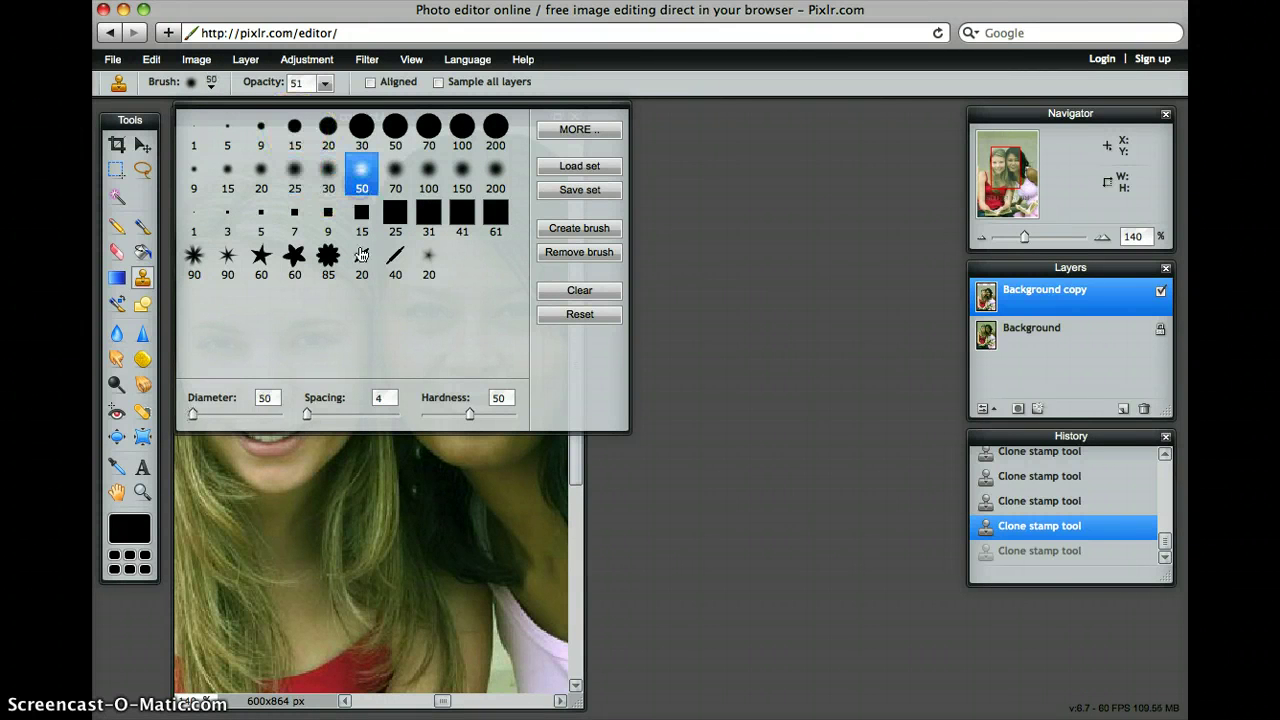
left_click(697, 471)
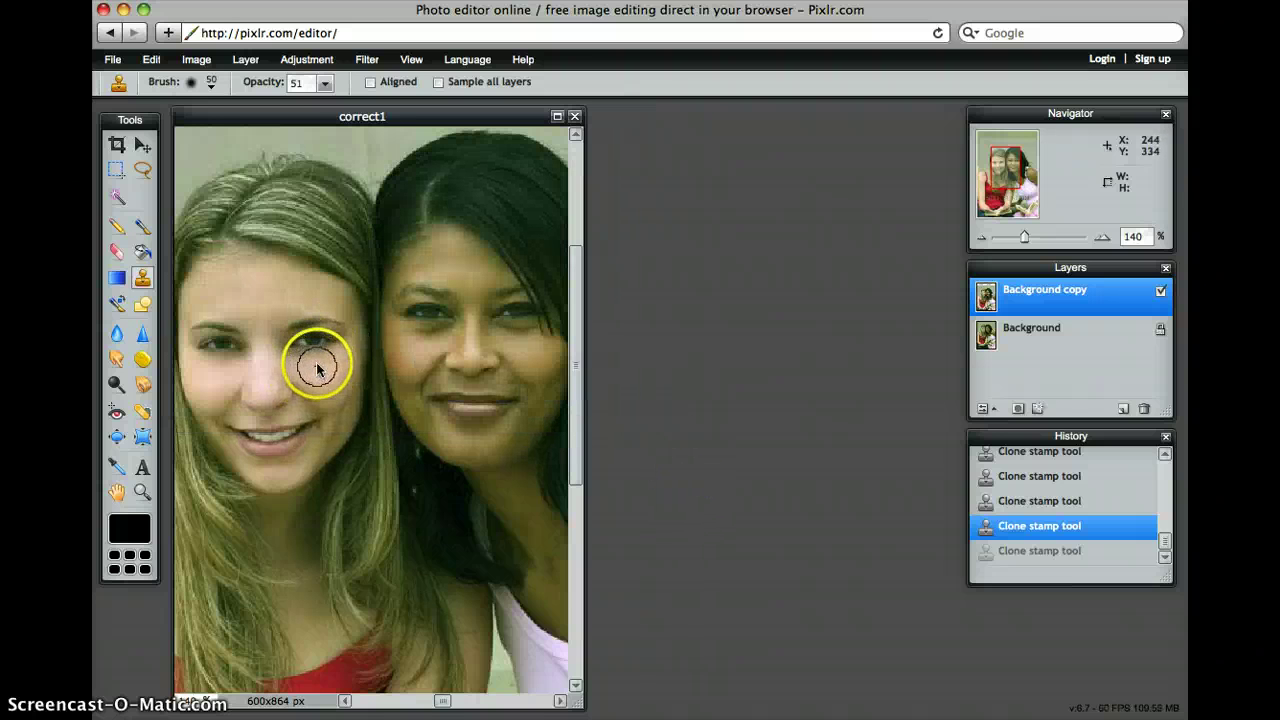
left_click(211, 83)
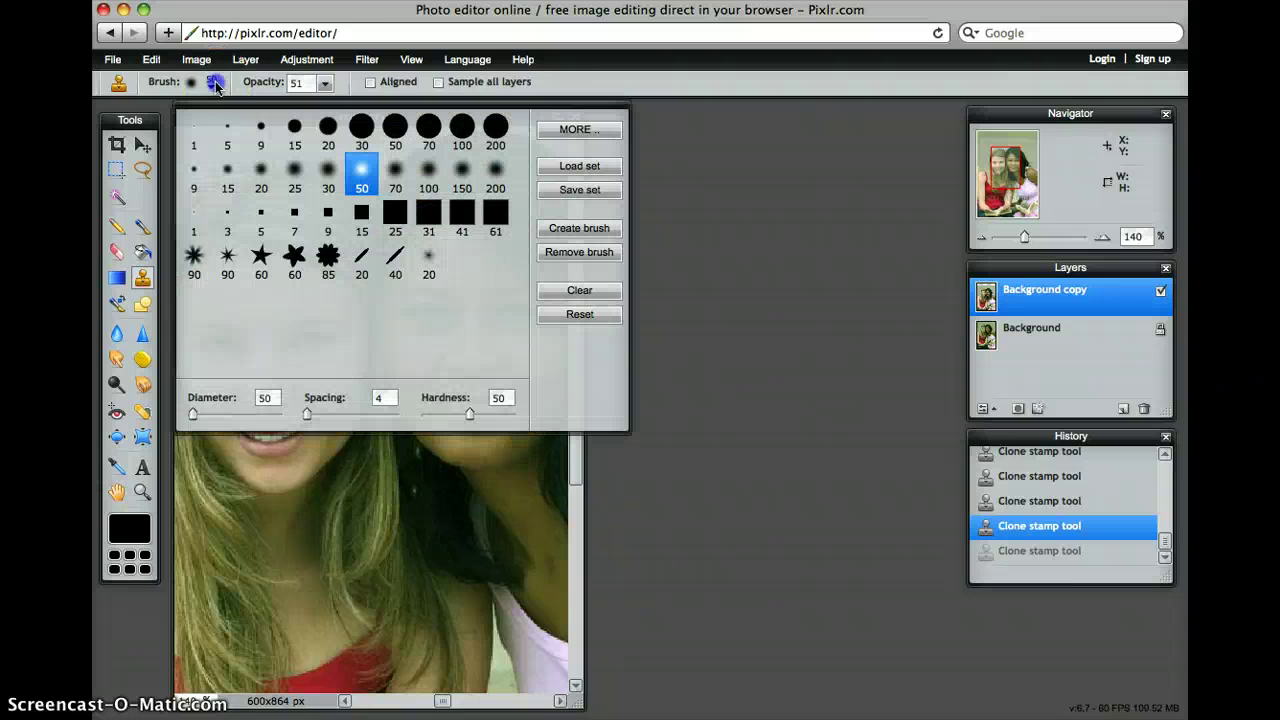
left_click(293, 190)
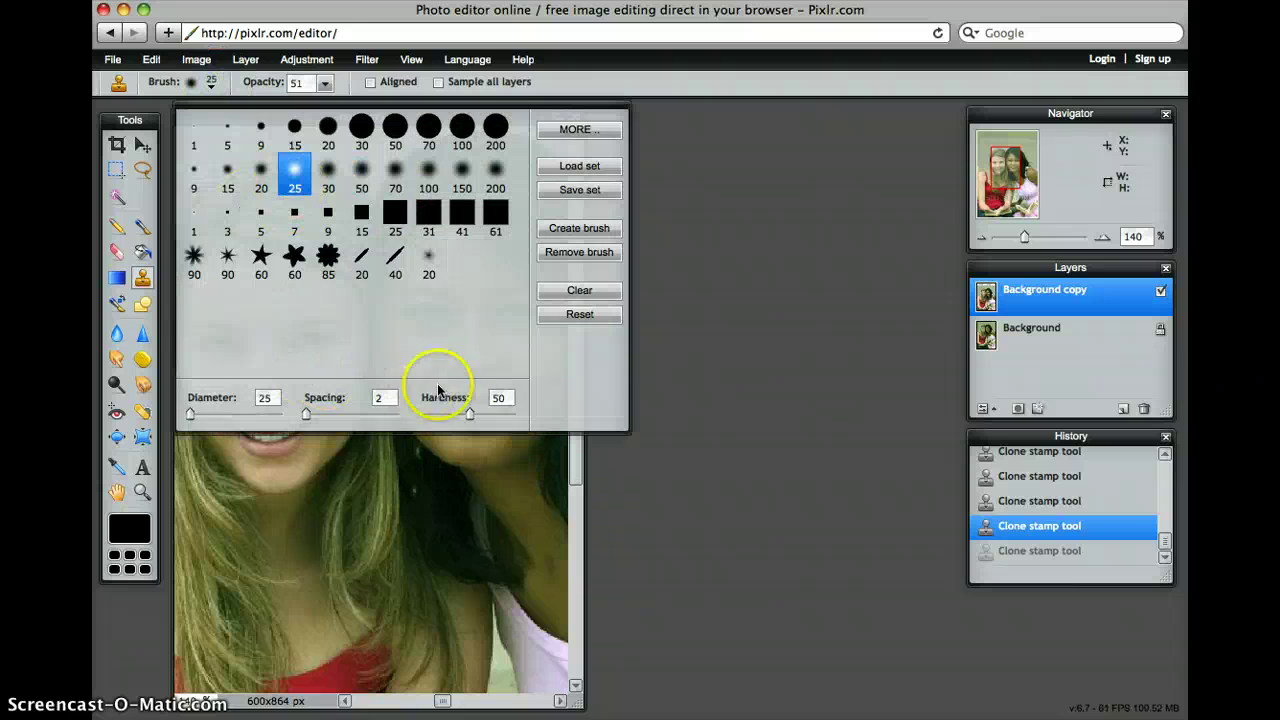
left_click(690, 428)
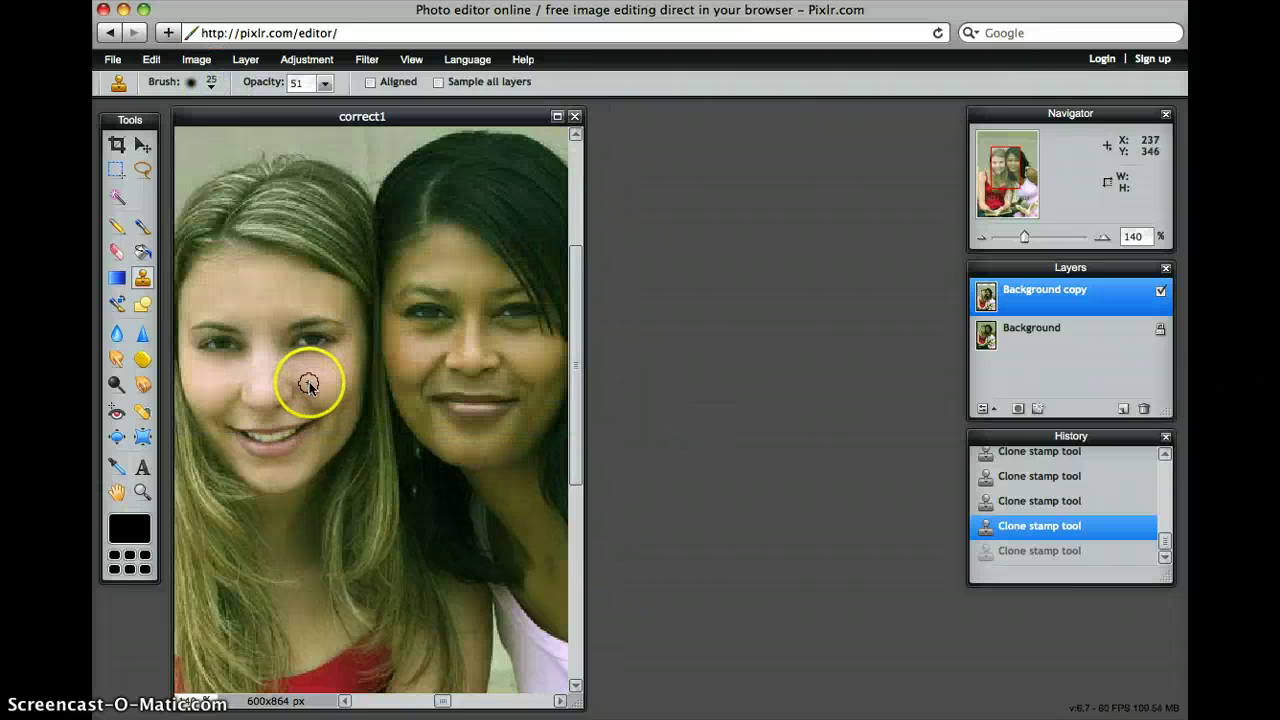
Raise the Clone stamp opacity to 100 and bring it back down to 52.
left_click(324, 83)
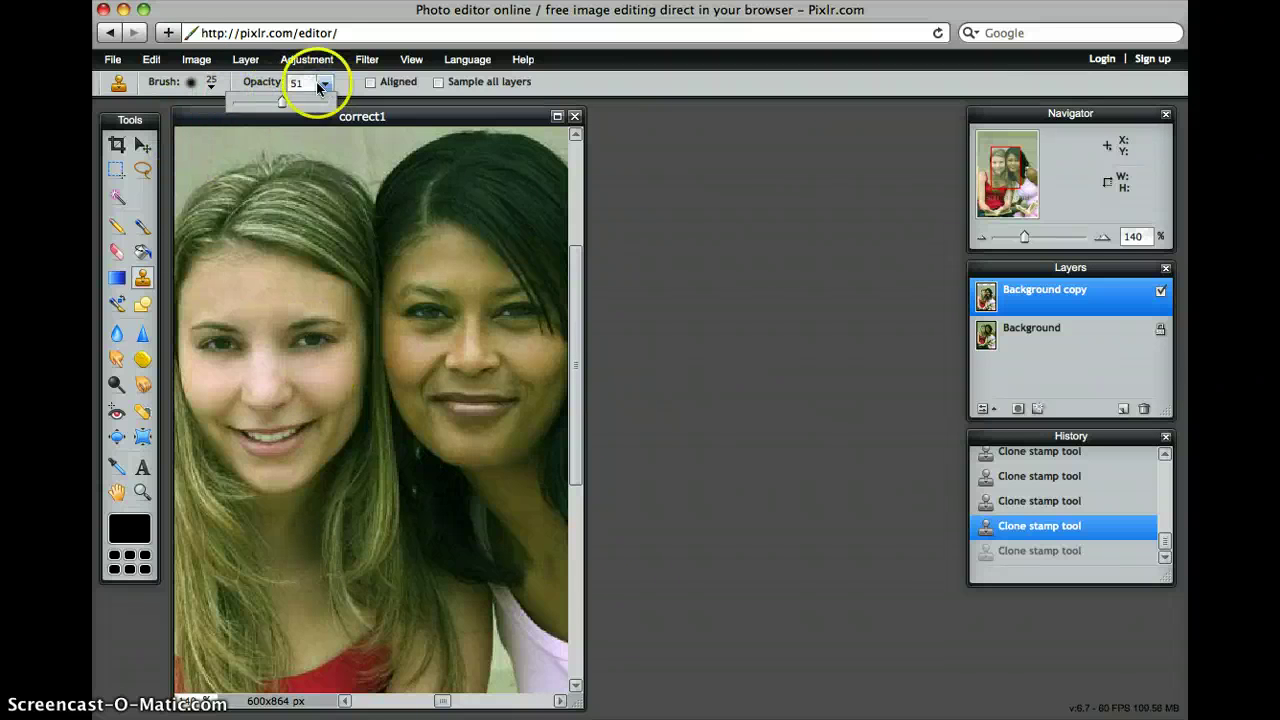
left_click_drag(284, 101, 307, 101)
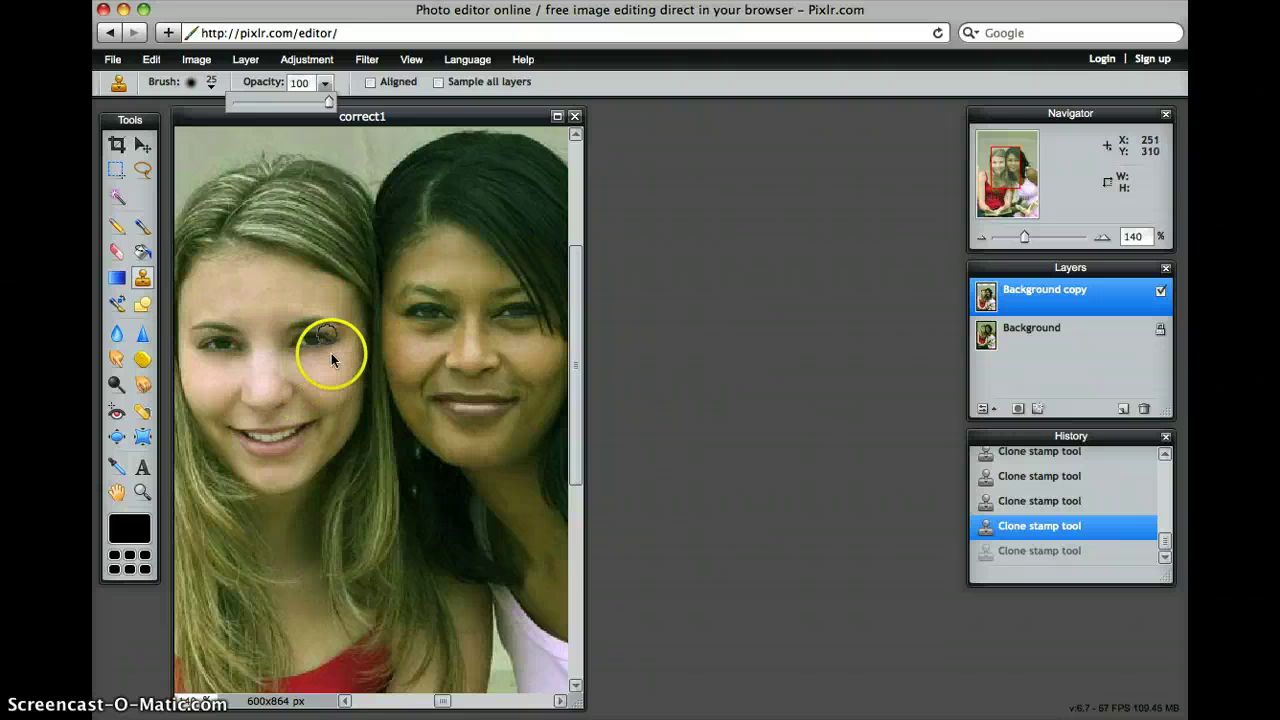
left_click_drag(327, 105, 283, 108)
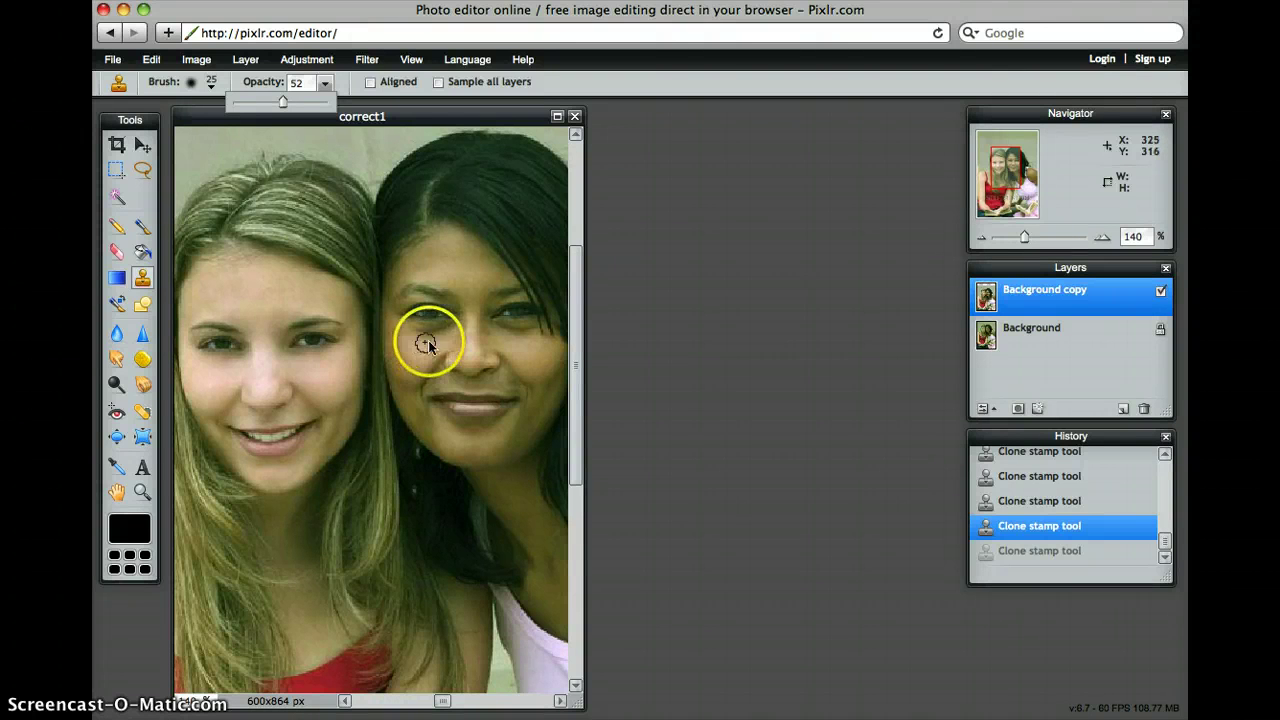
Retouch the areas under both of the dark-haired woman's eyes with the Clone stamp tool, sampling clean skin from her cheek.
left_click_drag(438, 335, 423, 335)
left_click(518, 352, "ctrl")
left_click(516, 345, "ctrl")
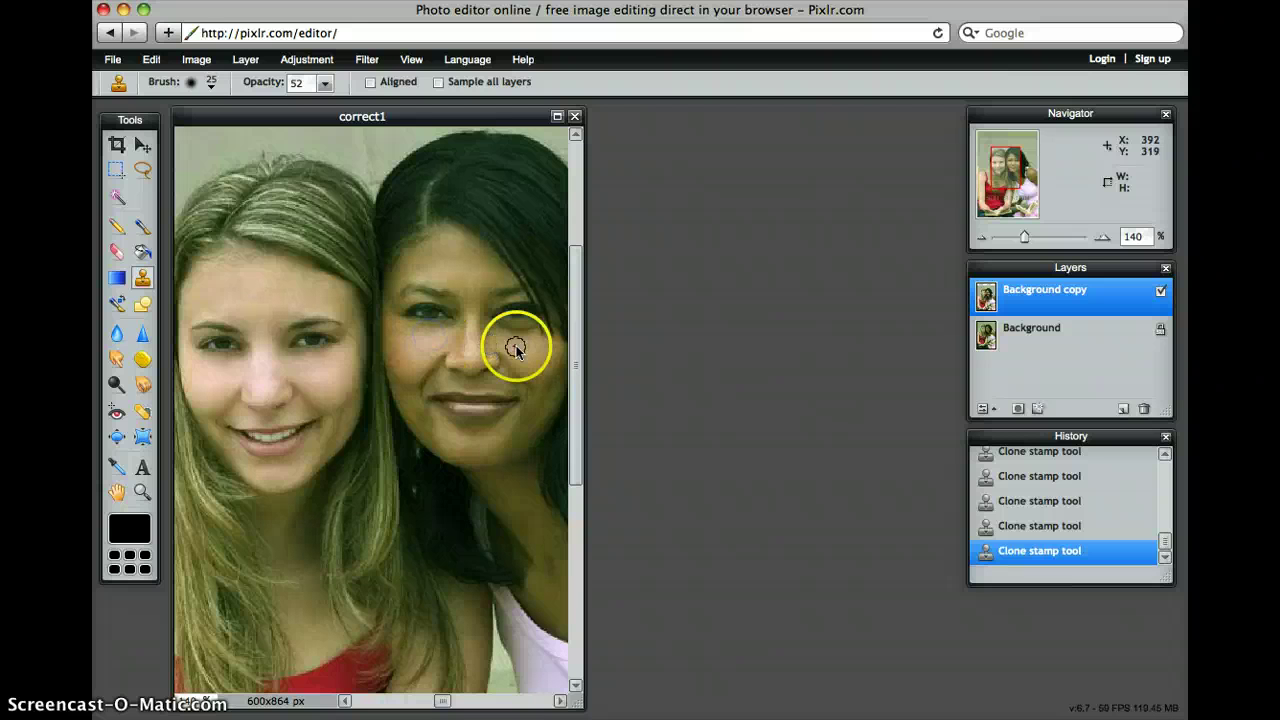
left_click(512, 340)
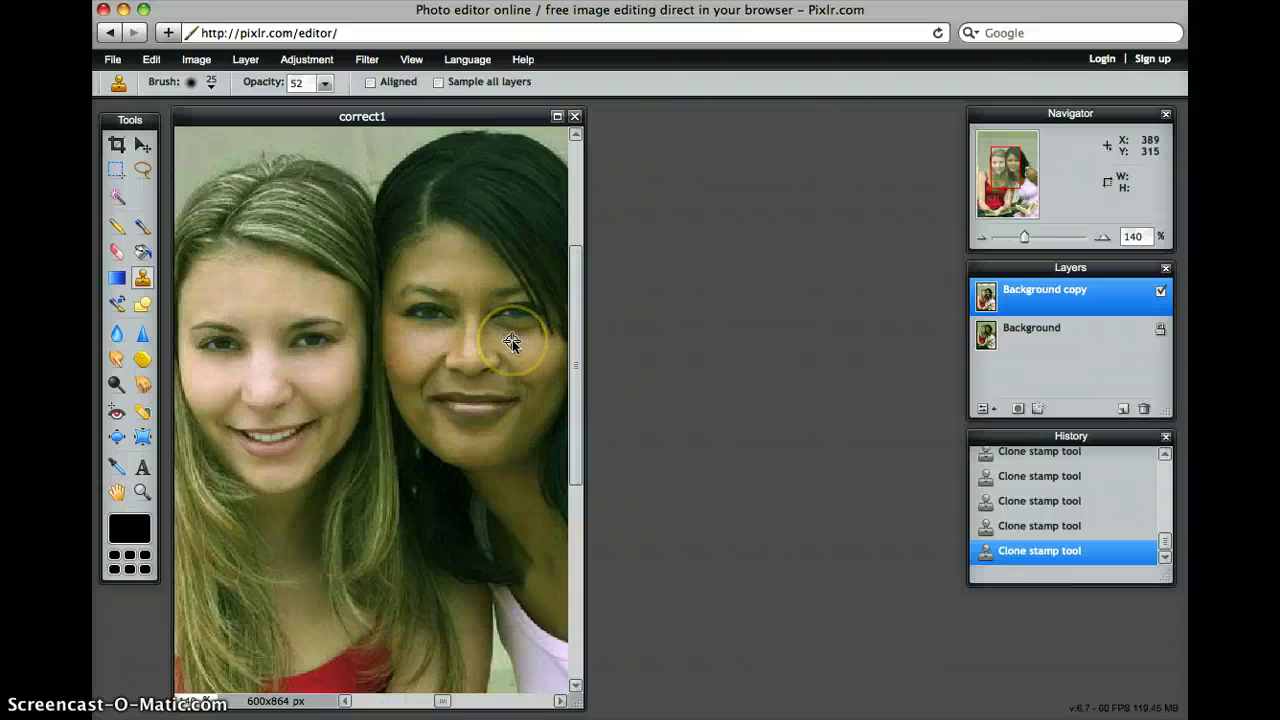
left_click(512, 333)
left_click(522, 338)
left_click(531, 333)
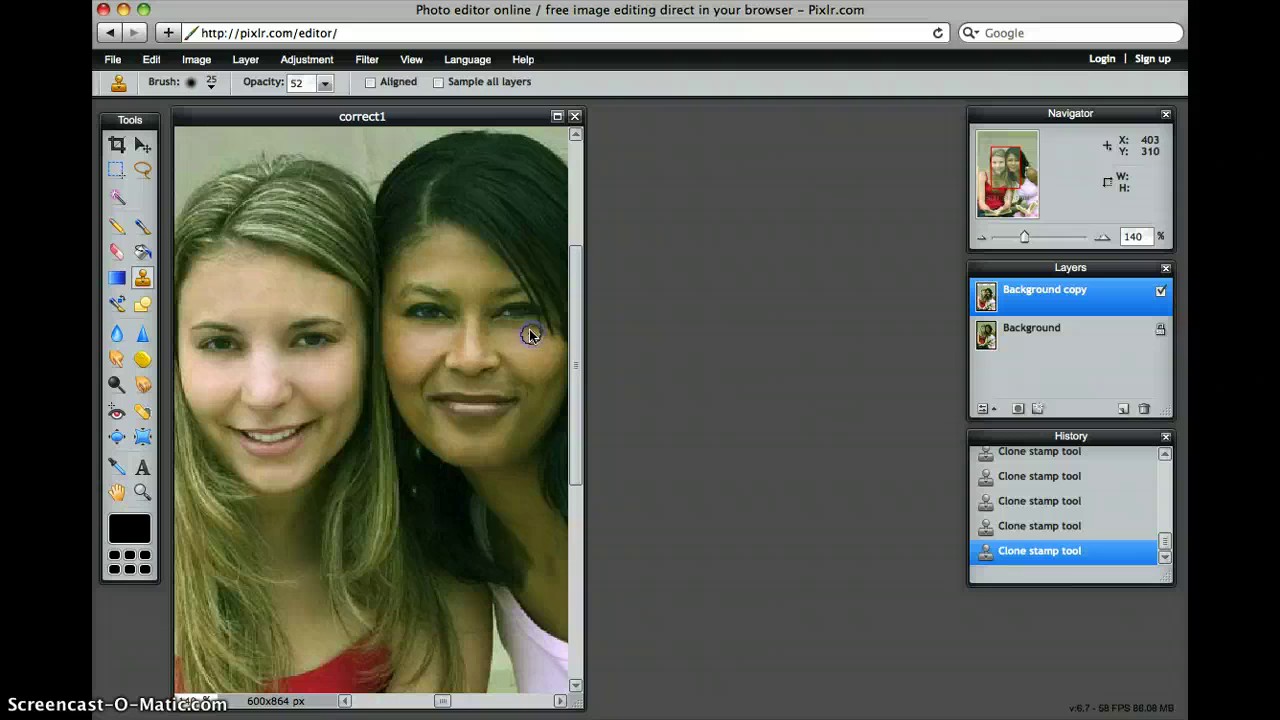
left_click(511, 333)
left_click(527, 340)
left_click(496, 336)
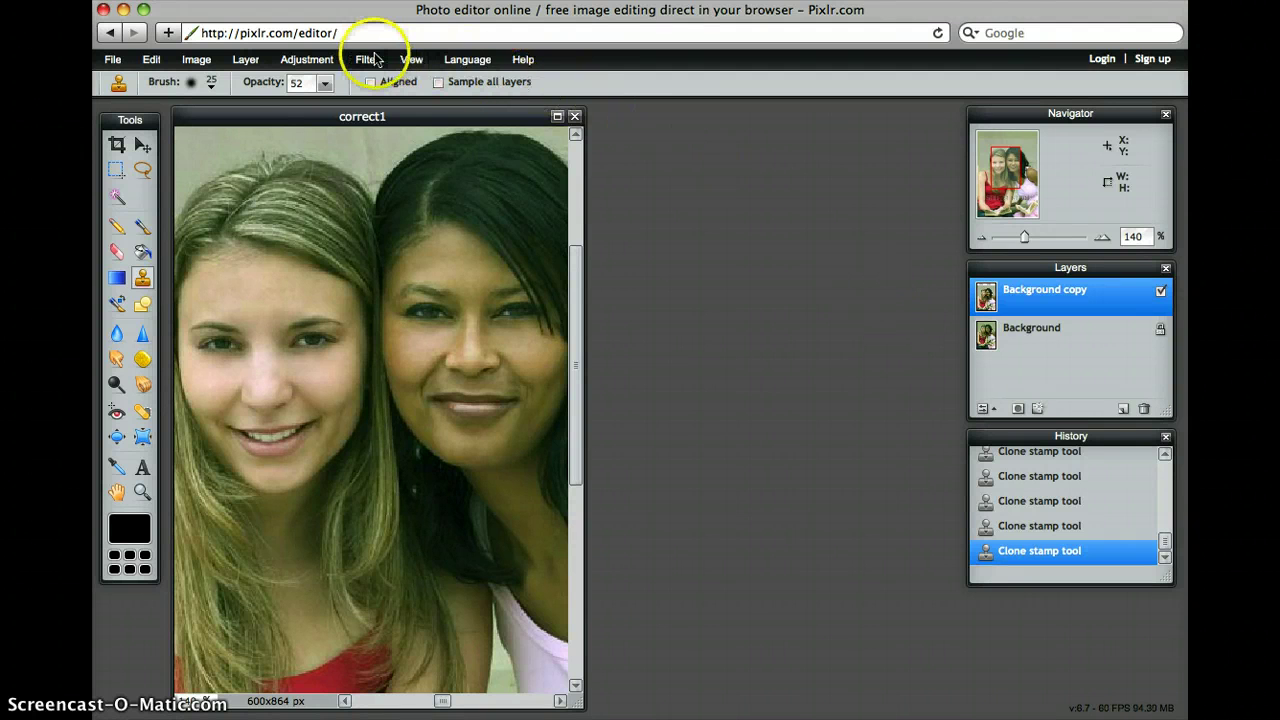
Examine the retouched skin under both women's eyes at 240% zoom and the overall portrait at 96%.
left_click(411, 59)
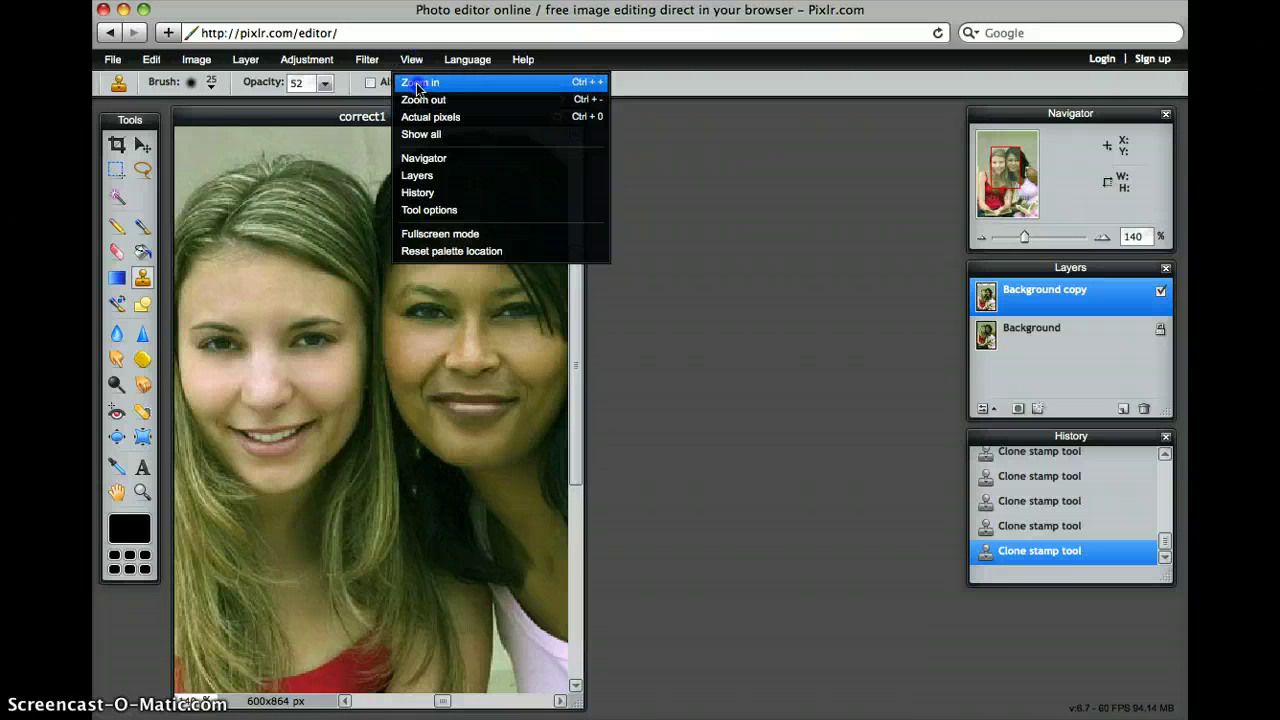
left_click(416, 86)
left_click(415, 60)
left_click(420, 82)
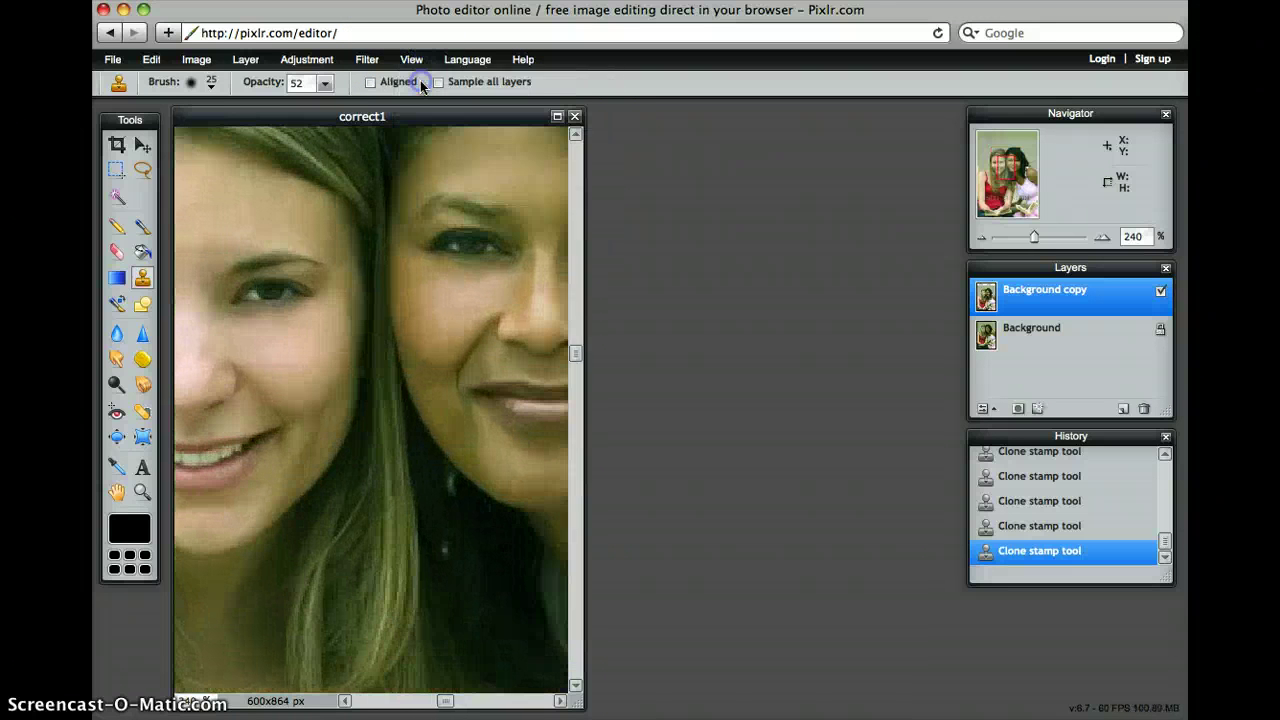
left_click(411, 60)
left_click(418, 100)
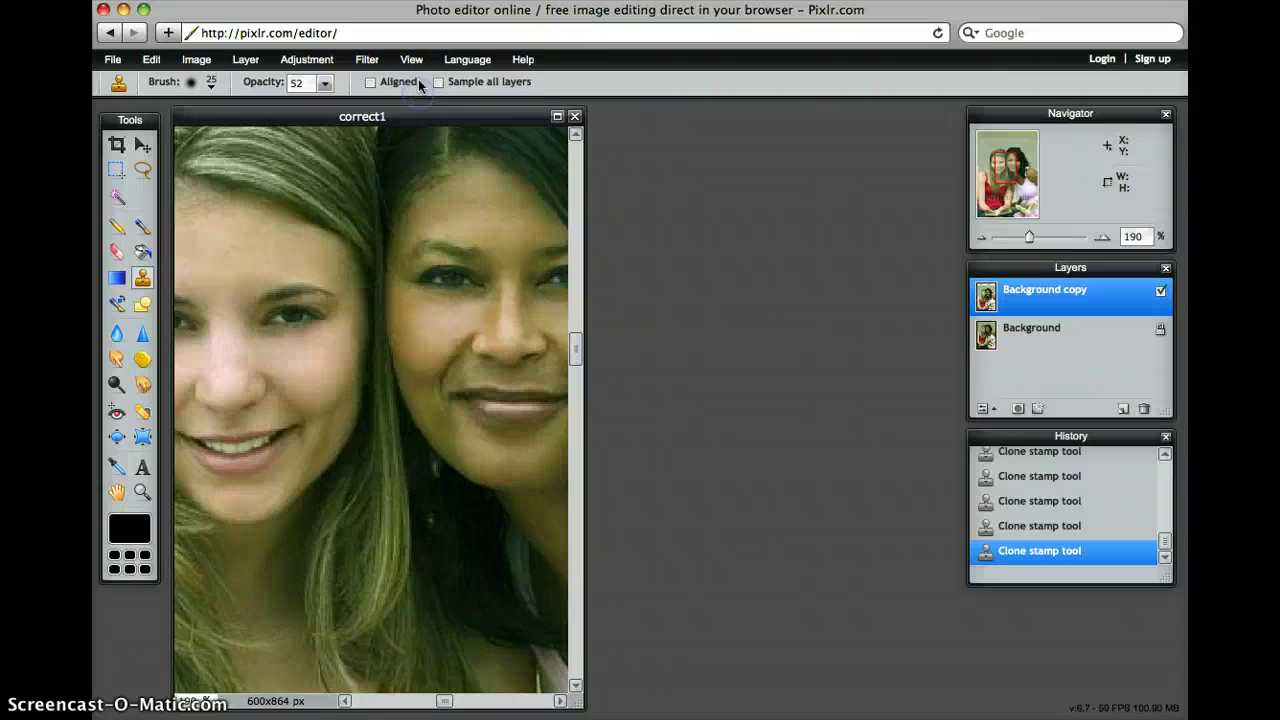
left_click(411, 60)
left_click(418, 100)
left_click(416, 70)
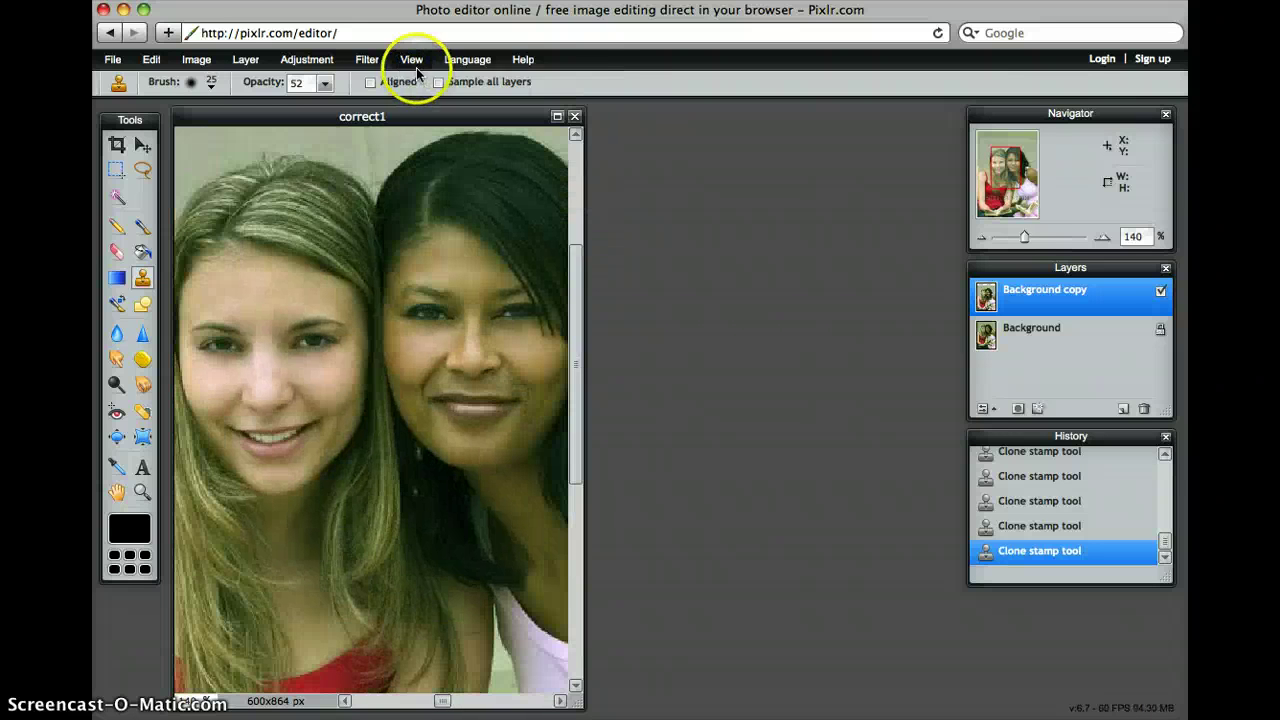
left_click(420, 100)
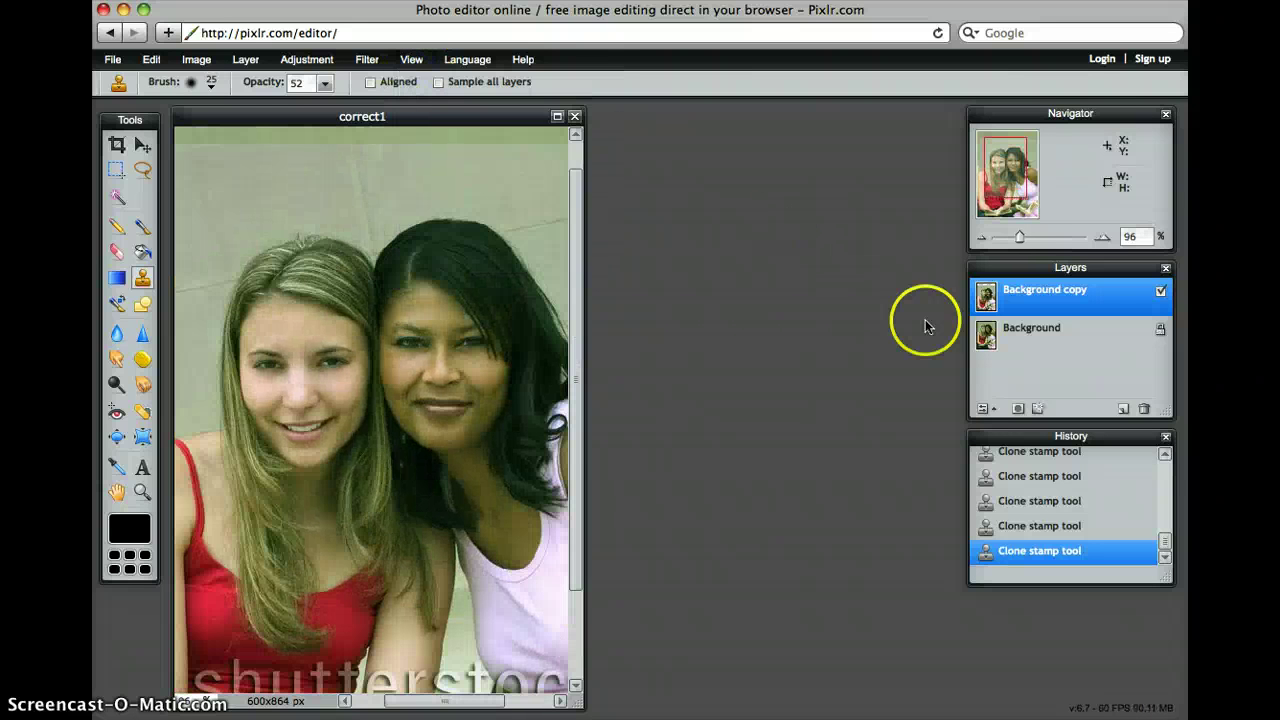
Compare the corrected portrait with the original by hiding and showing the Background copy layer twice.
left_click(1161, 294)
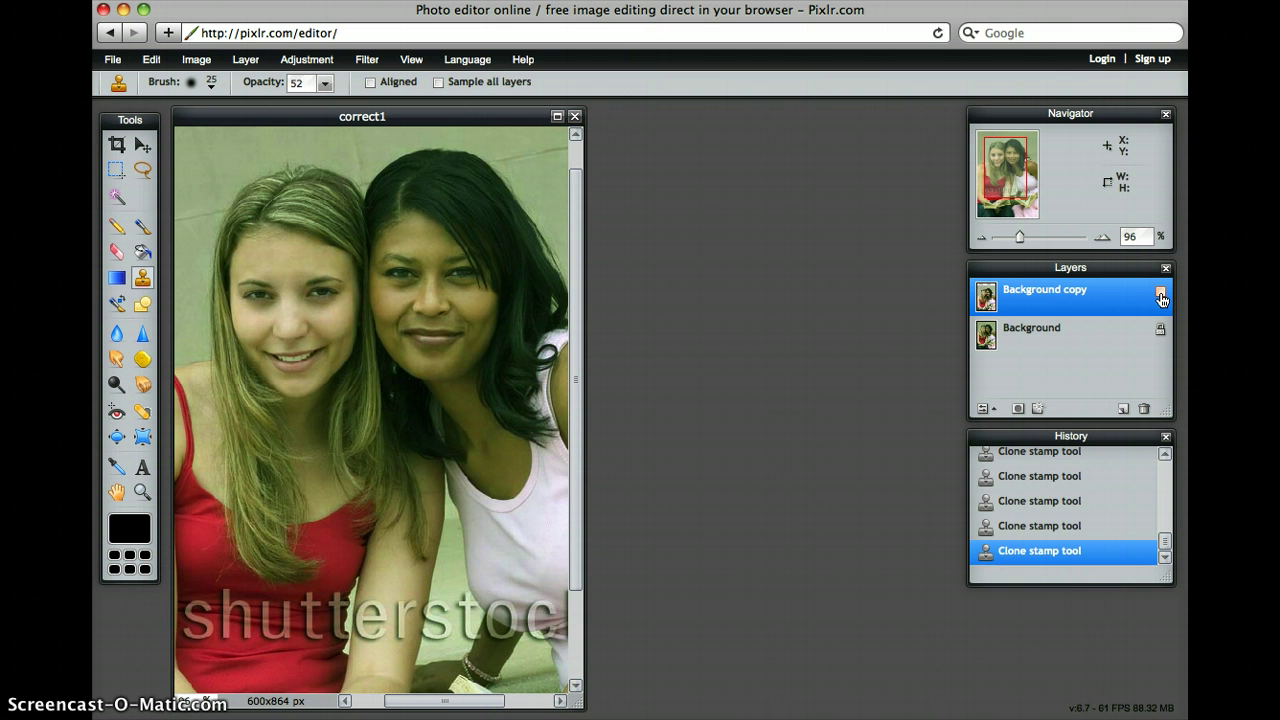
left_click(1161, 296)
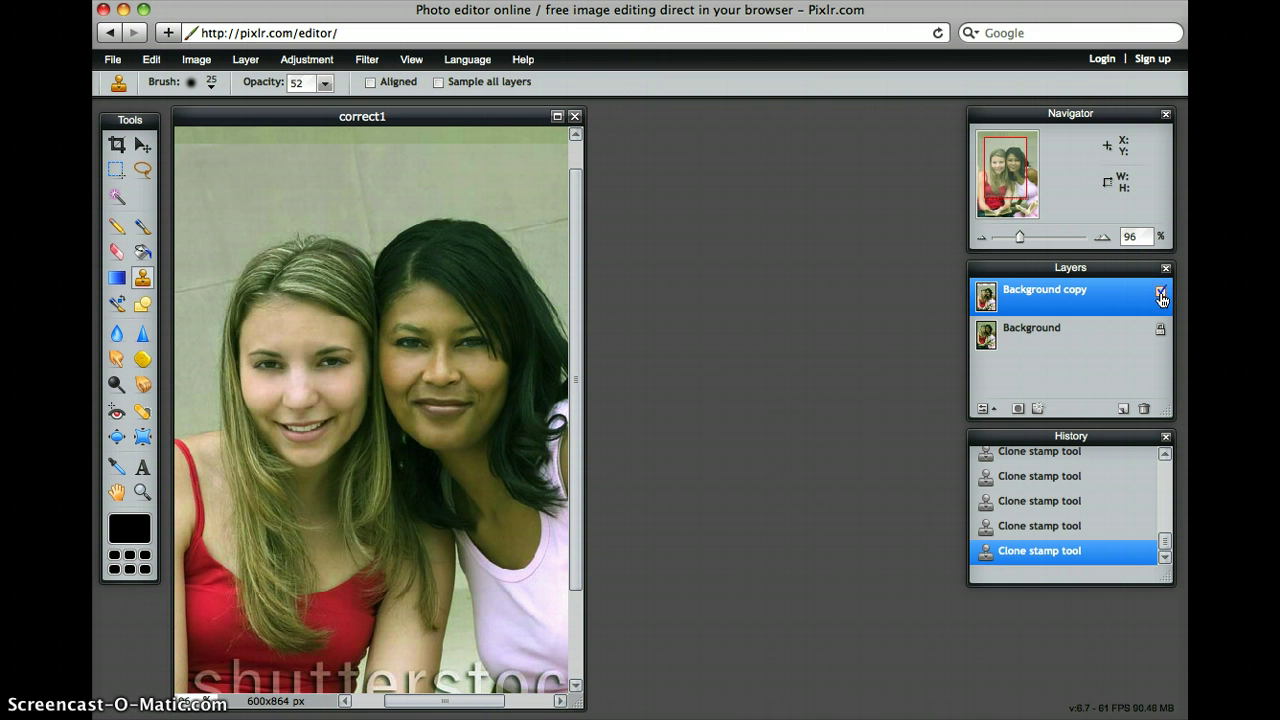
left_click(1161, 296)
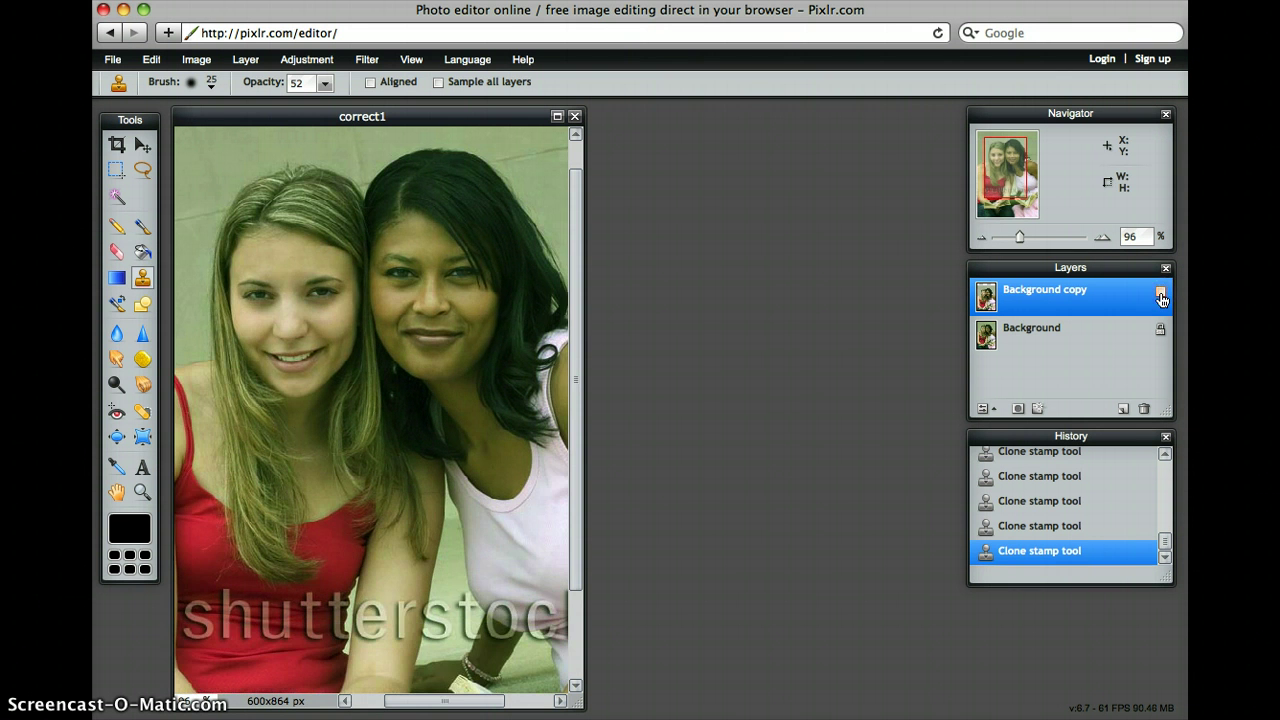
left_click(1161, 296)
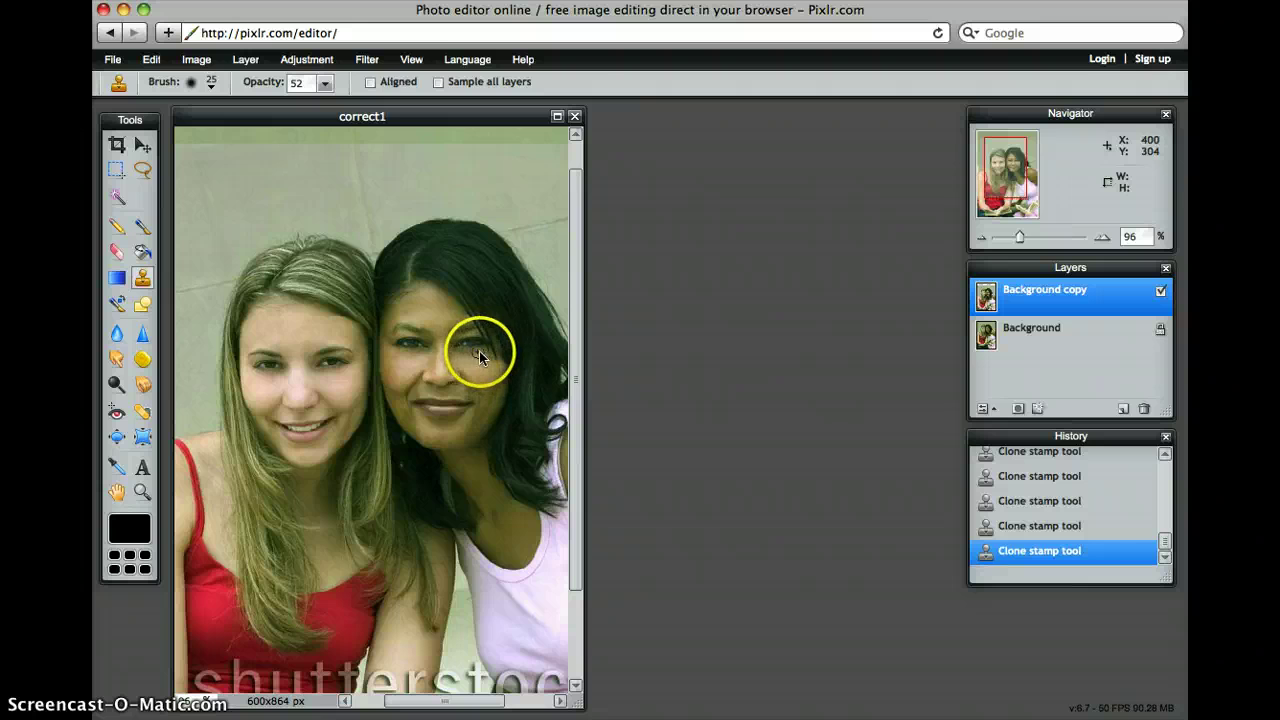
Inspect the women's faces once more at 190% zoom and return to the 96% view.
left_click(411, 59)
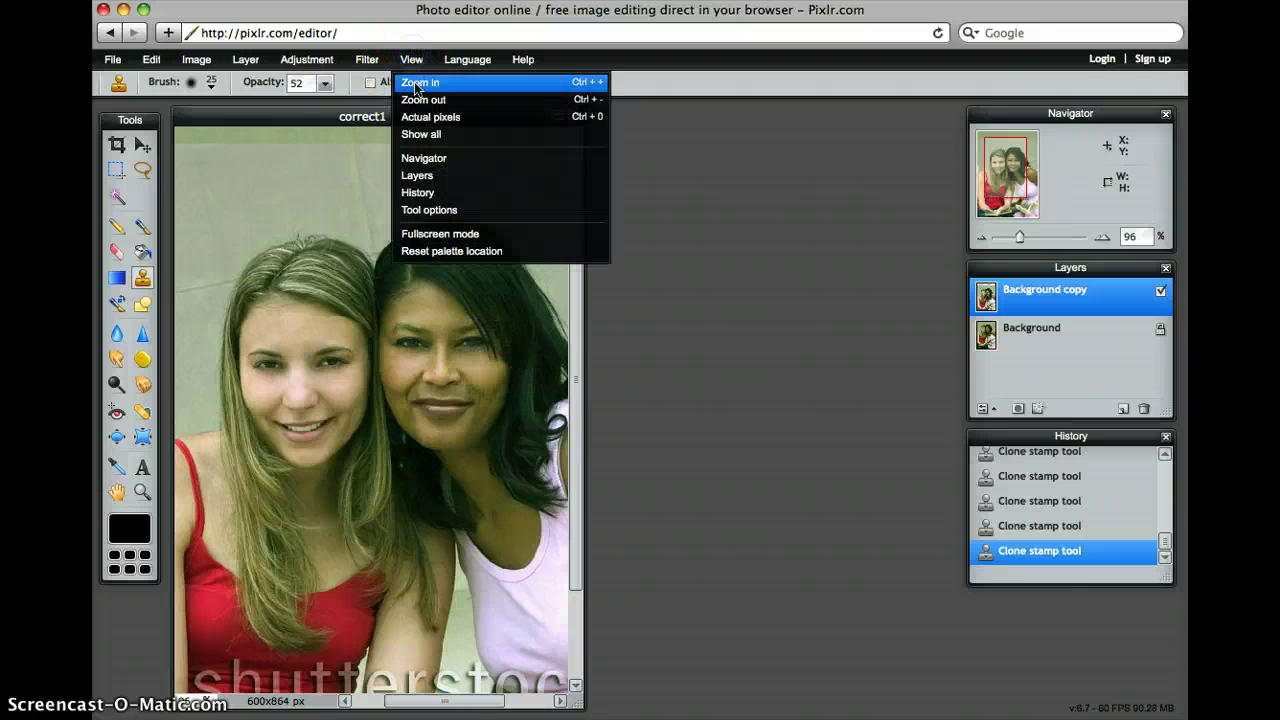
left_click(414, 82)
left_click(413, 60)
left_click(416, 82)
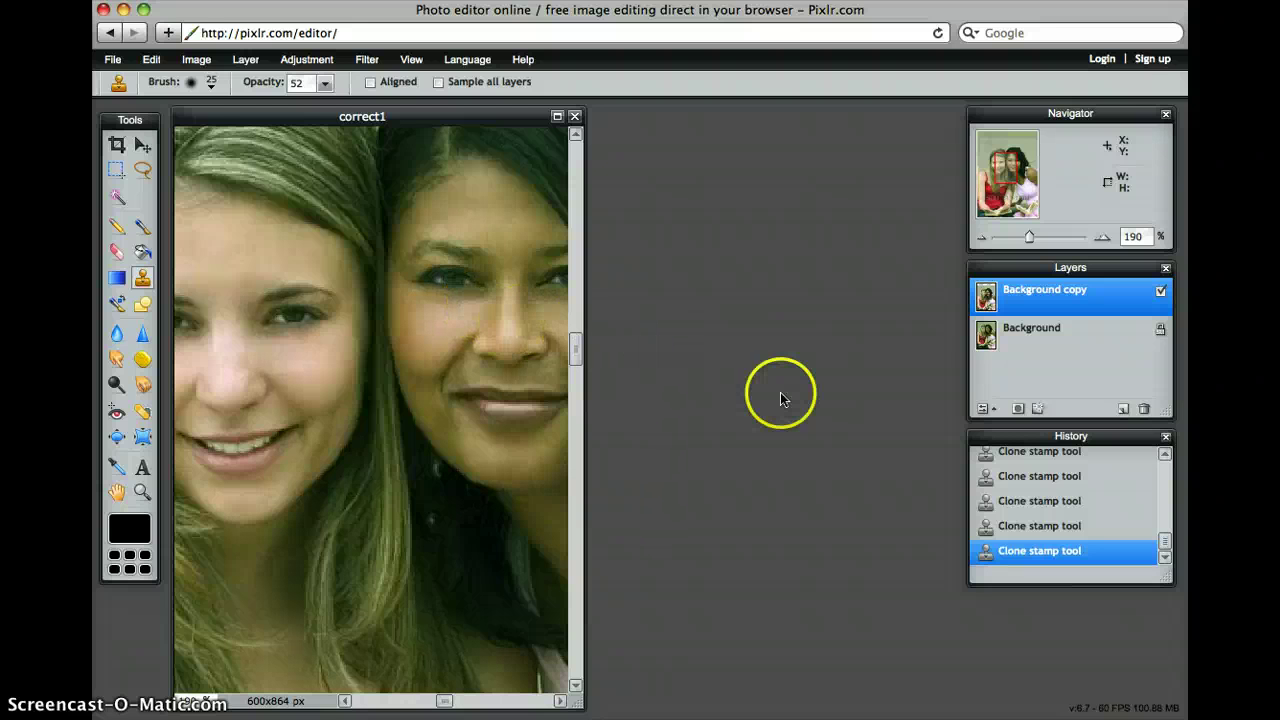
left_click(411, 59)
left_click(420, 100)
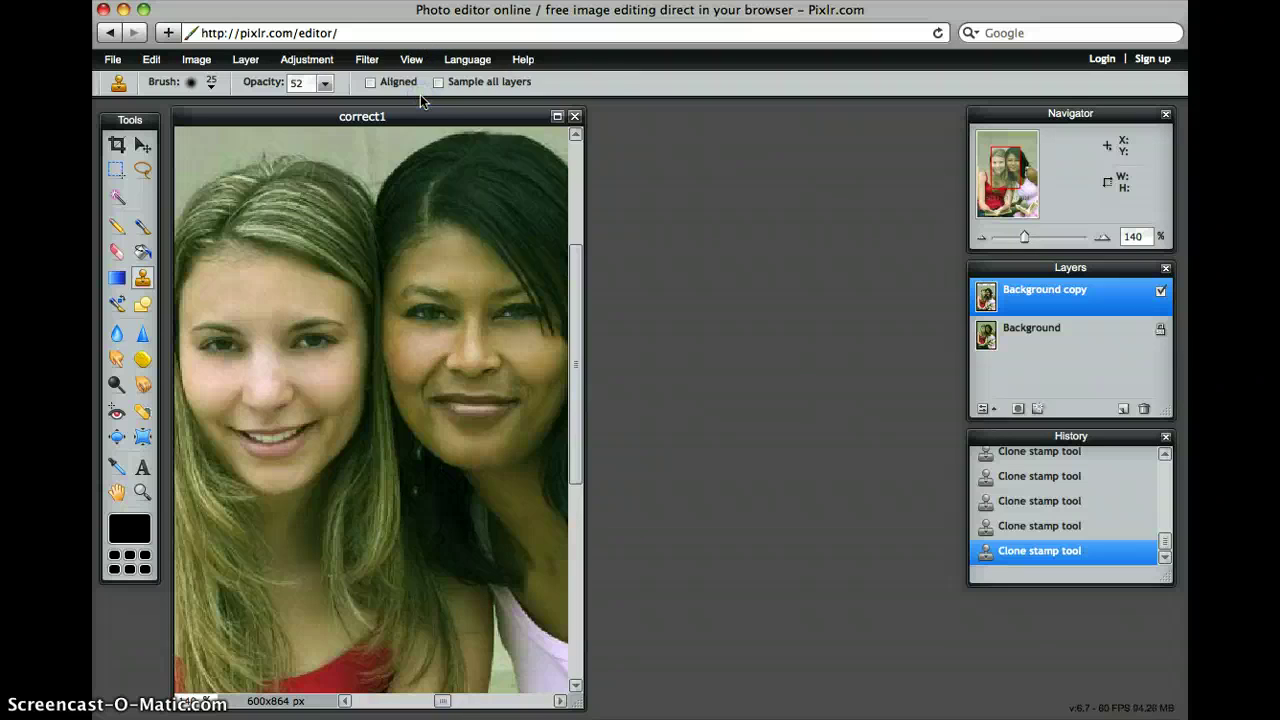
left_click(411, 59)
left_click(418, 100)
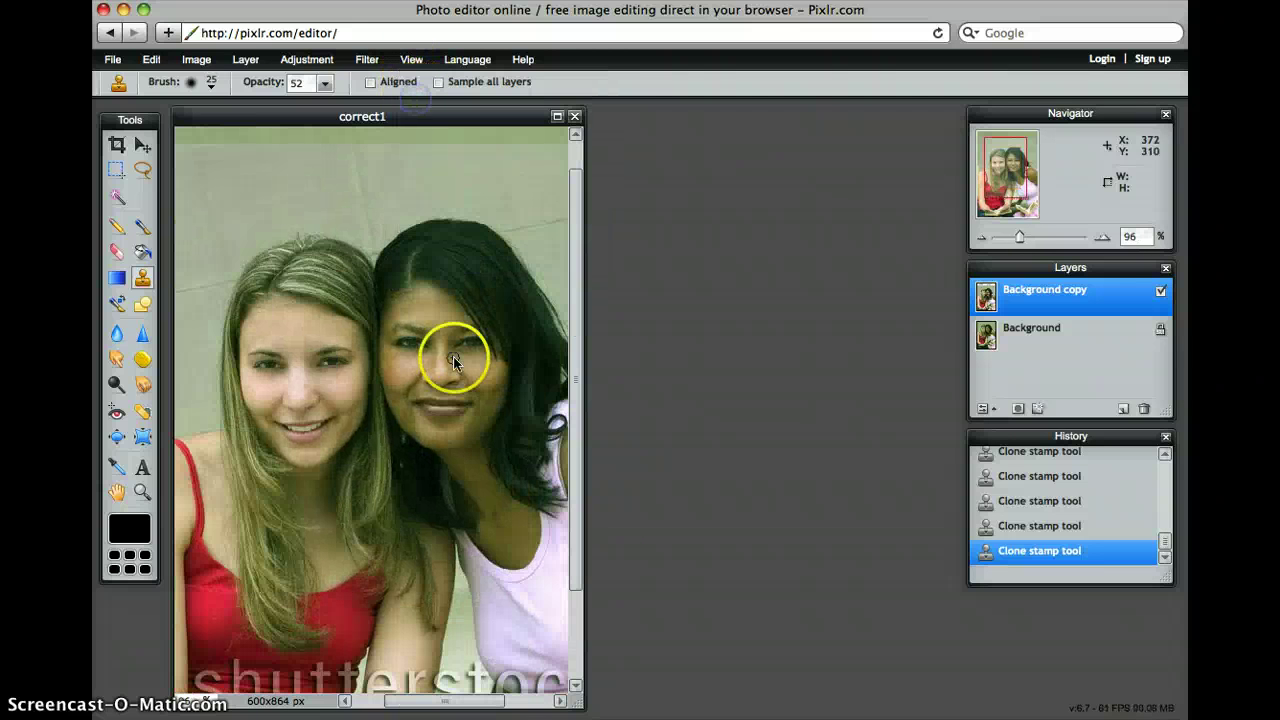